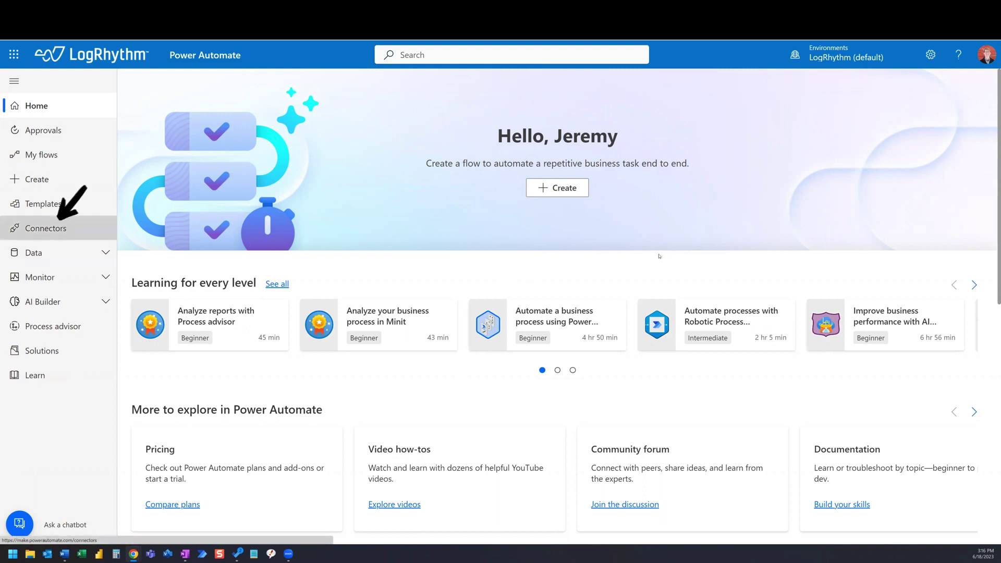
- Open the SharePoint connector's details page from the gallery of all connectors
key("Return")
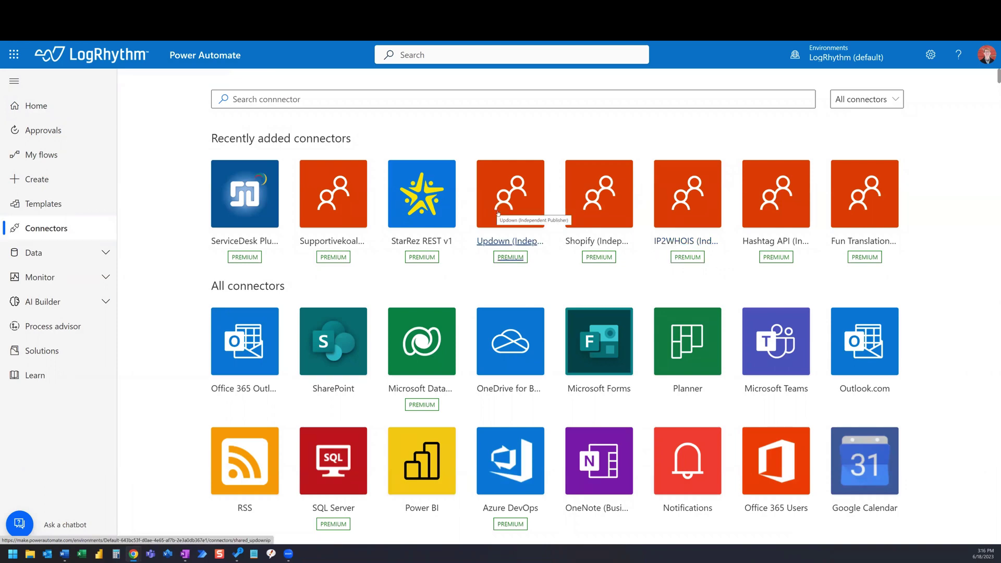
left_click(332, 355)
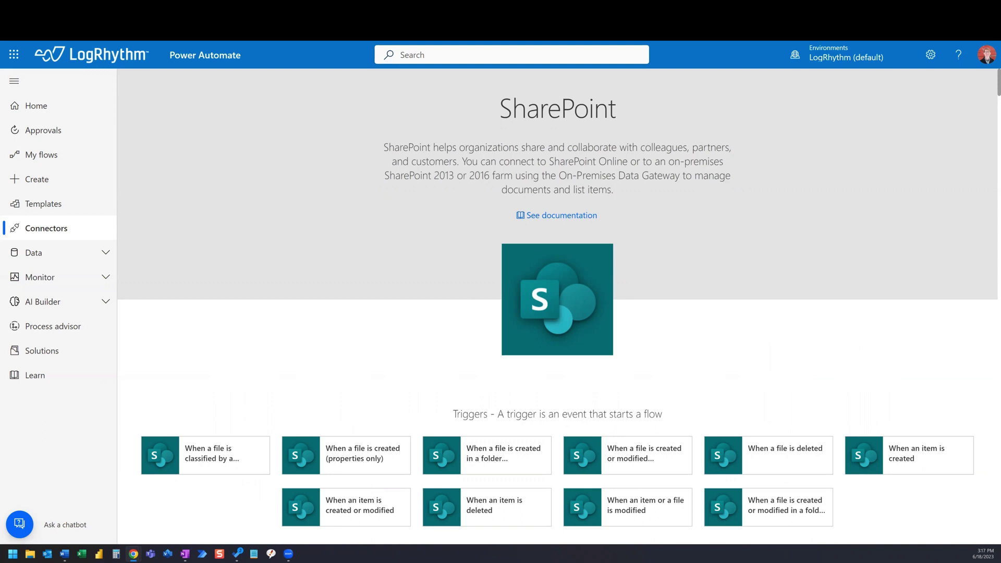
- Create an untitled instant cloud flow using the 'Manually trigger a flow' trigger
left_click(42, 182)
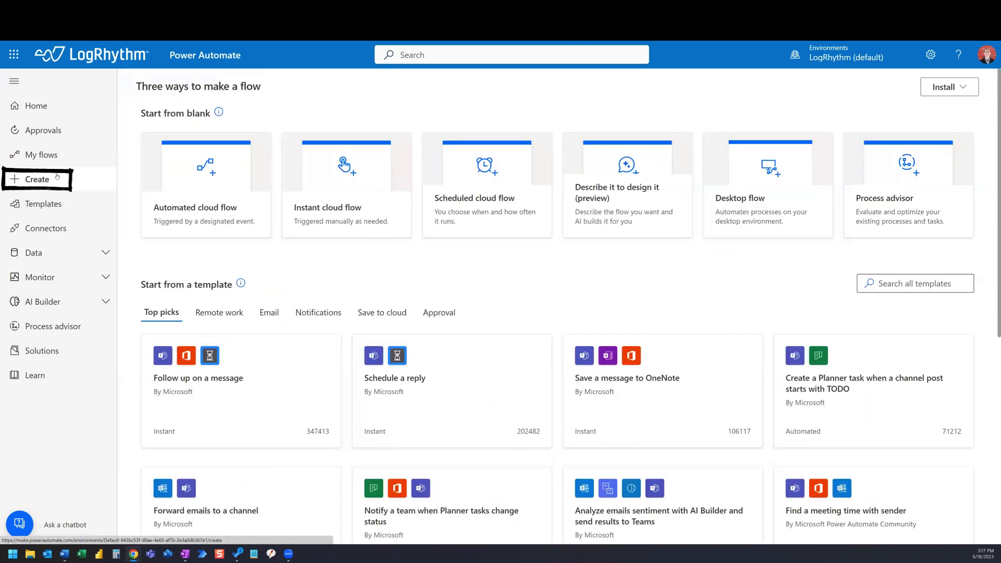
left_click(332, 210)
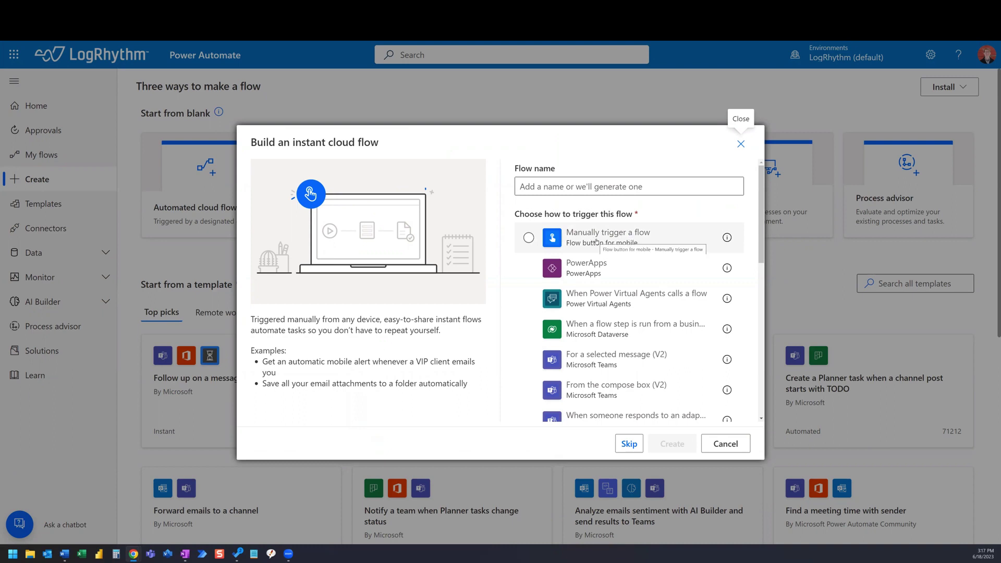
left_click(597, 241)
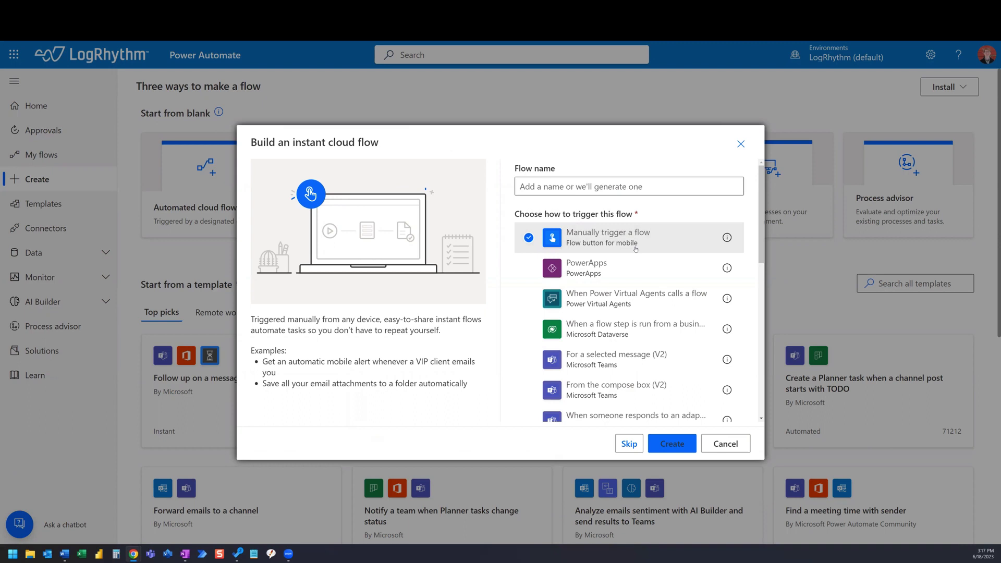
left_click(672, 444)
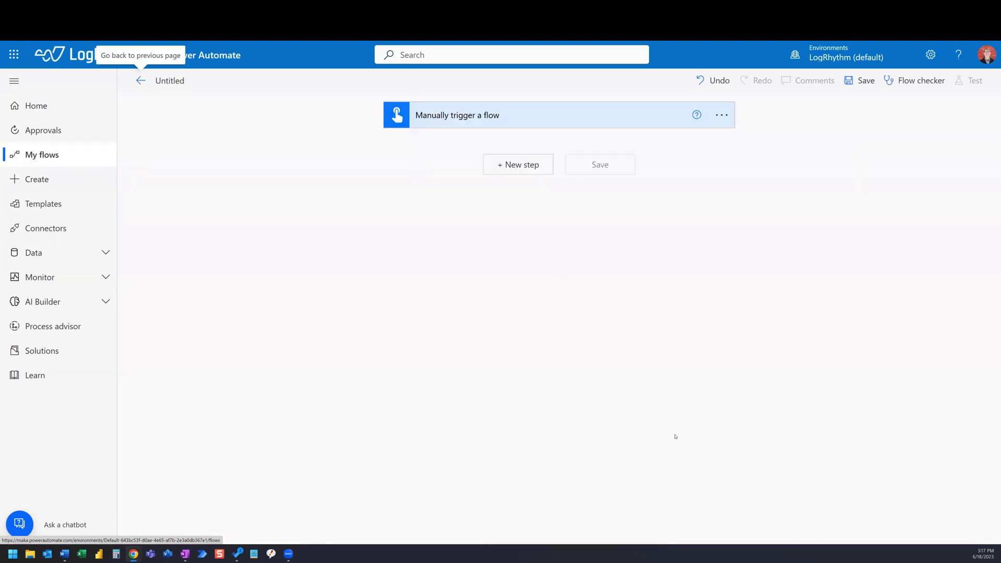
- Add a new step below the manual trigger to bring up the operation picker
left_click(513, 166)
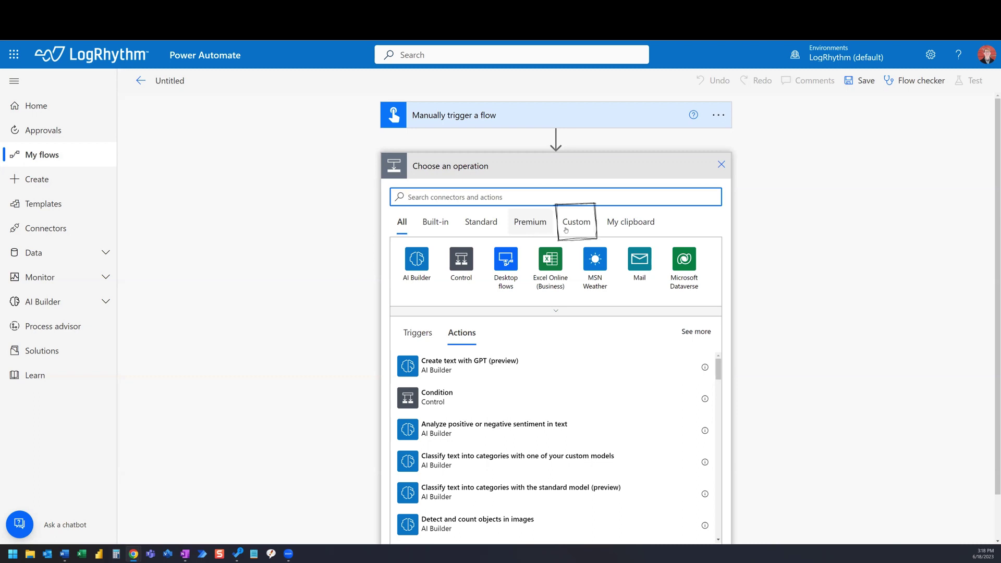
- Filter the step picker to Custom connectors, then to My clipboard operations
left_click(582, 223)
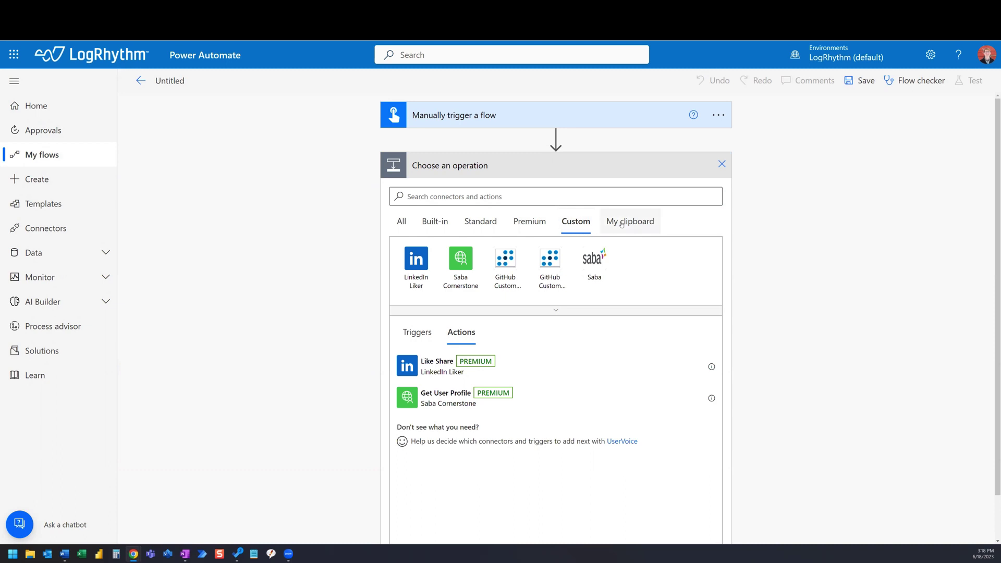
left_click(622, 225)
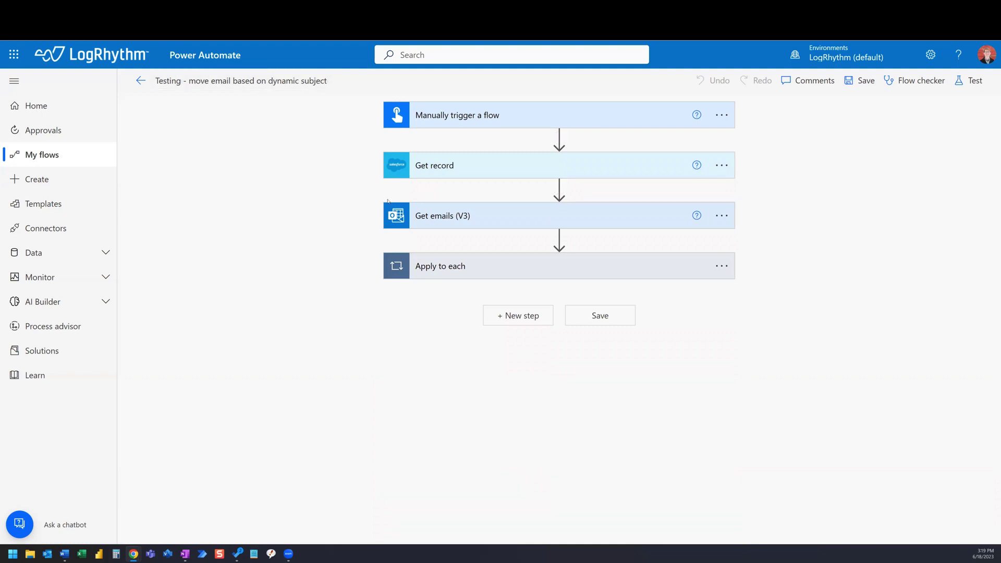
- Copy the Get emails (V3) step to my clipboard from its options menu
left_click(722, 216)
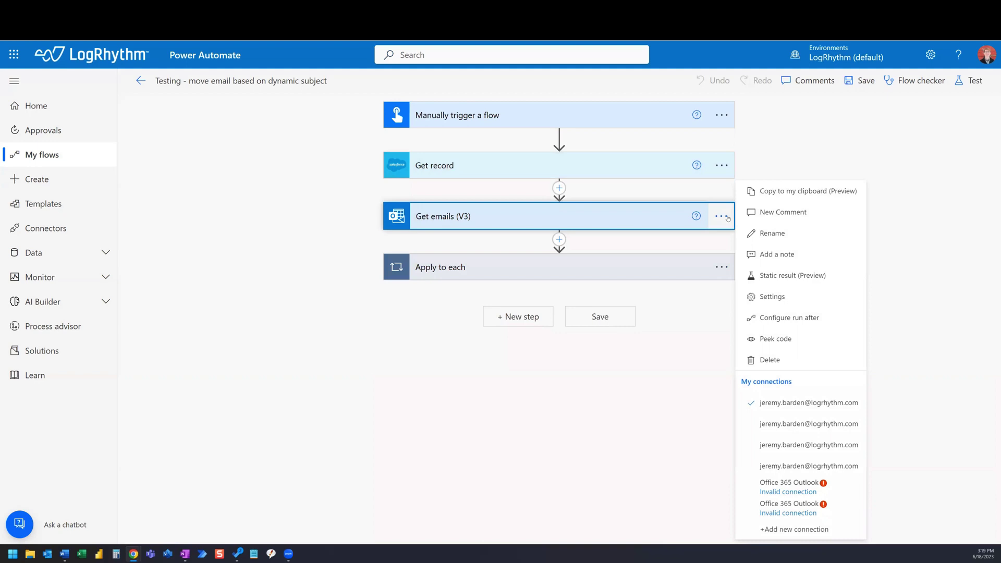
left_click(797, 191)
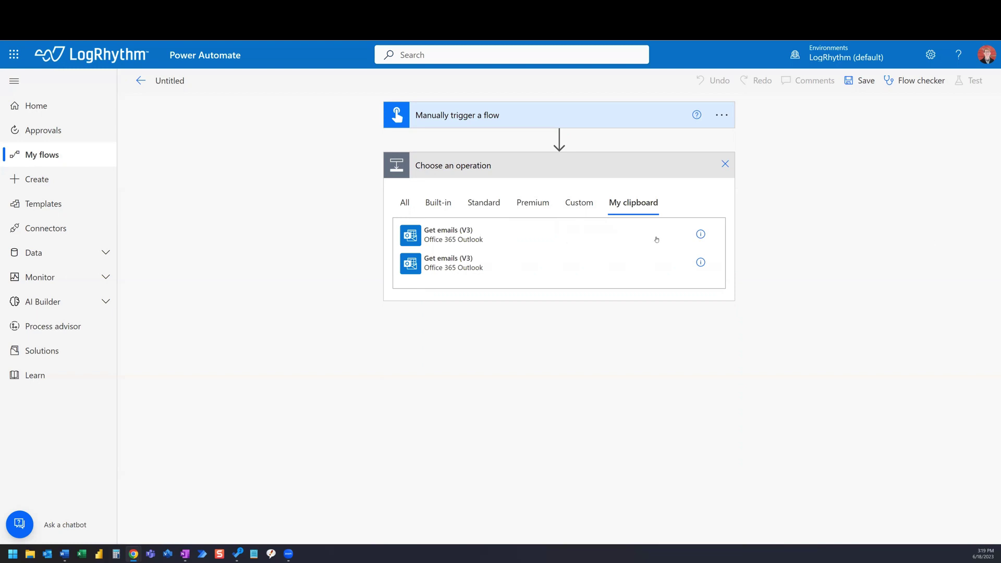
- Search all connectors for 'sharepoint' and browse the SharePoint actions such as Create file
left_click(406, 203)
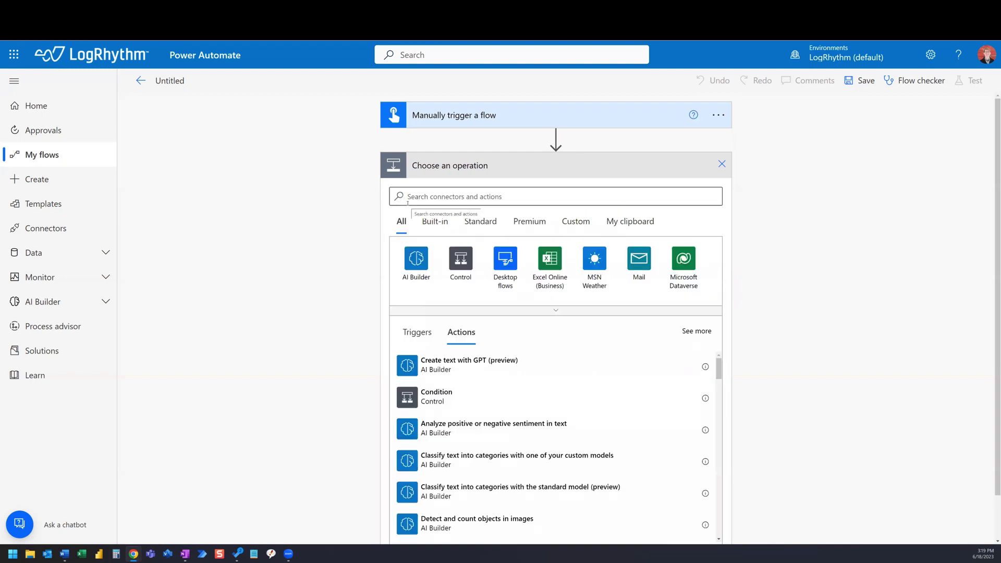
left_click(461, 197)
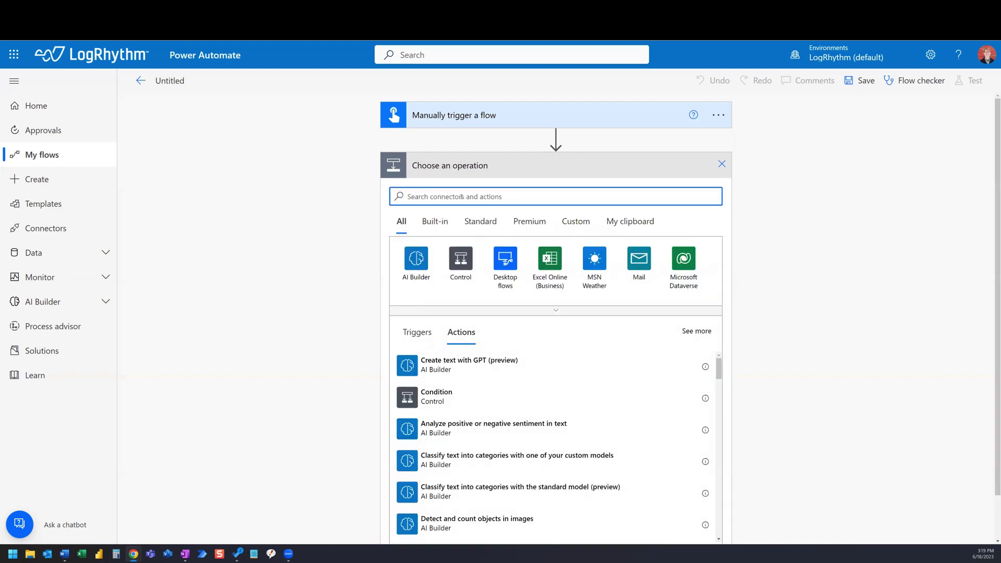
type("sharepoint")
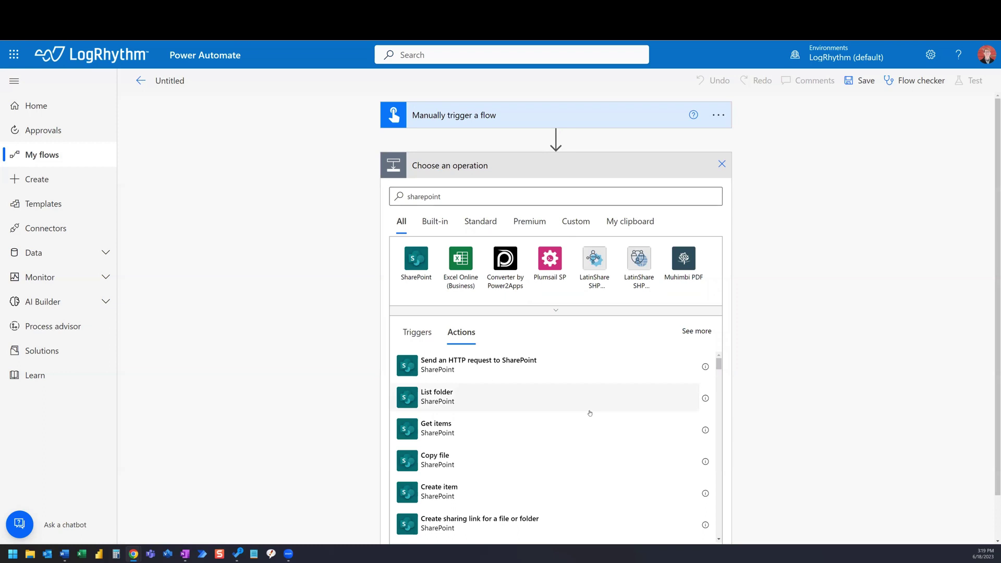
scroll(590, 413, "down", 10)
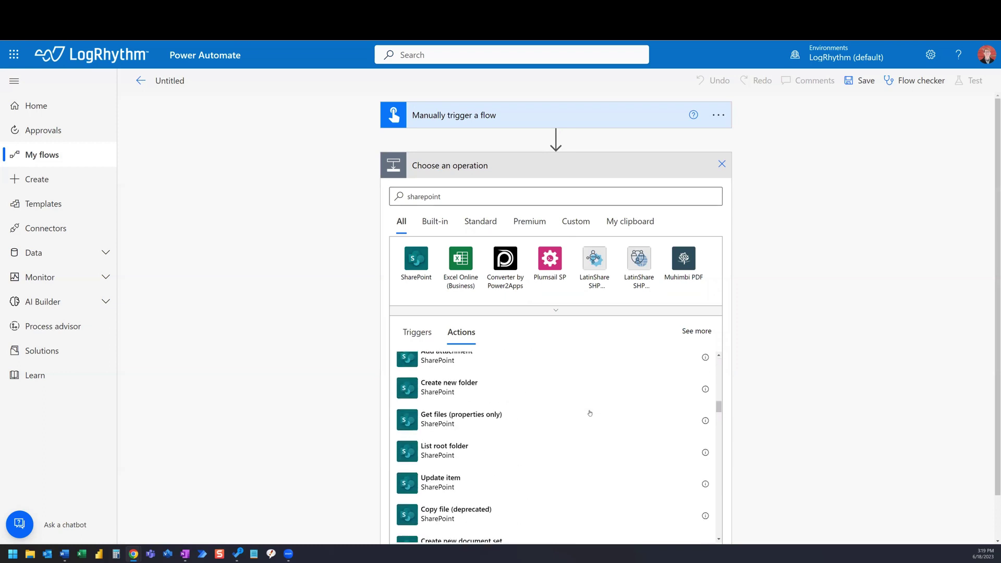
scroll(590, 413, "down", 5)
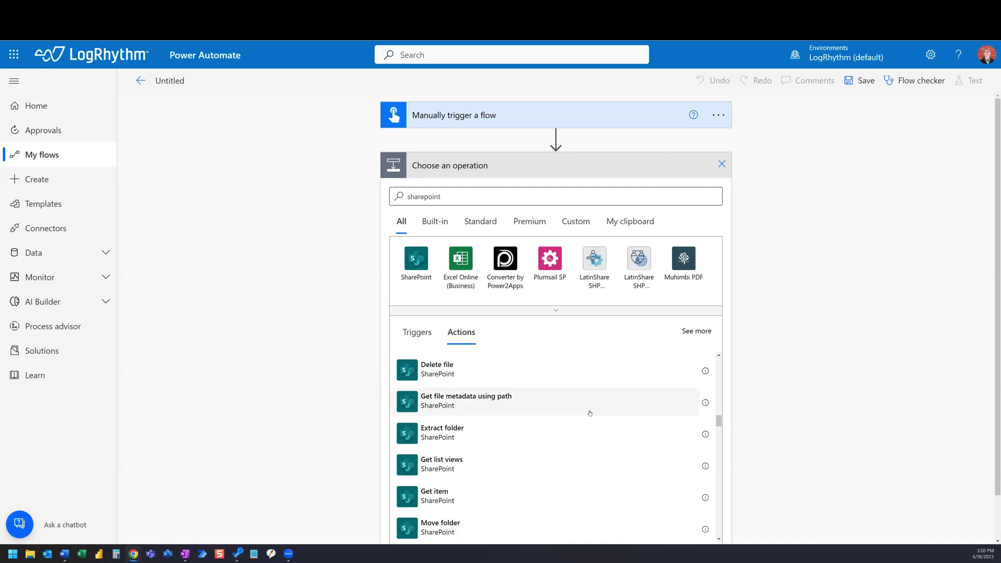
scroll(590, 413, "down", 5)
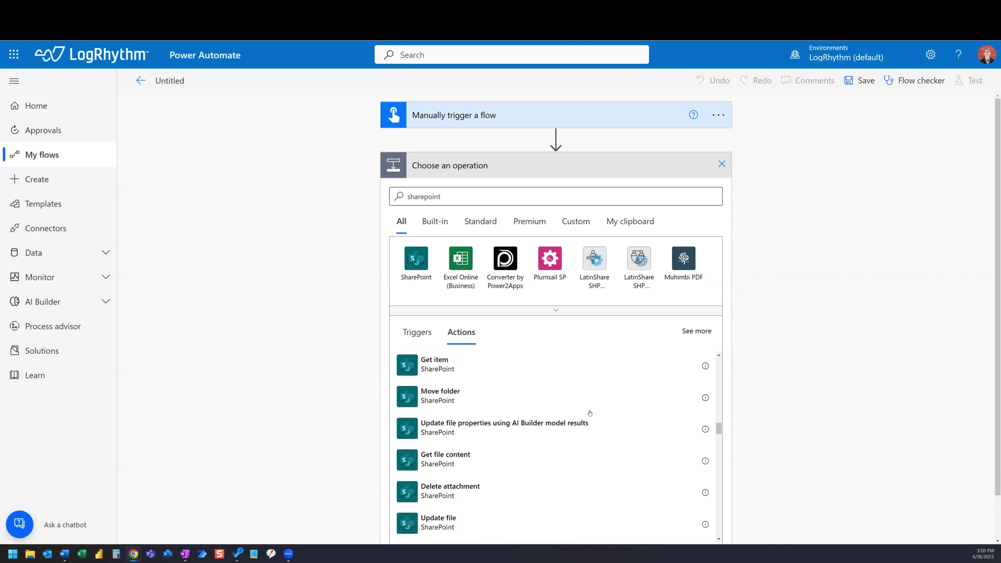
scroll(589, 413, "down", 8)
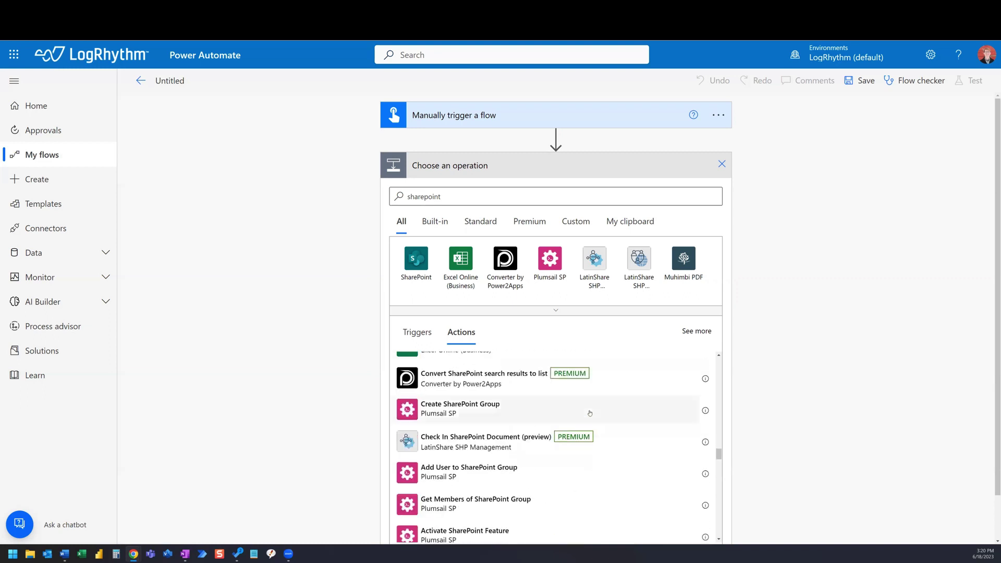
scroll(590, 413, "up", 1)
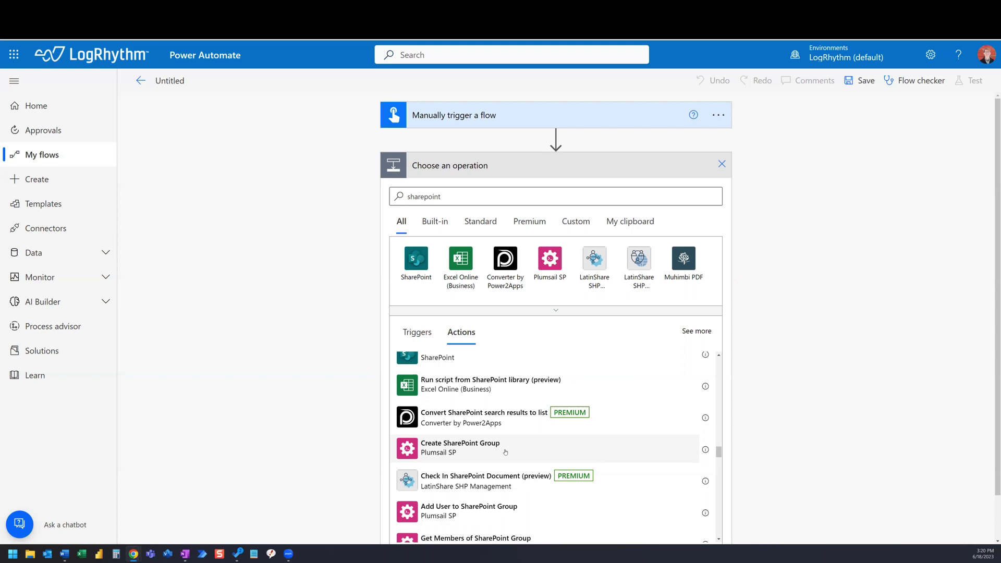
scroll(532, 407, "up", 5)
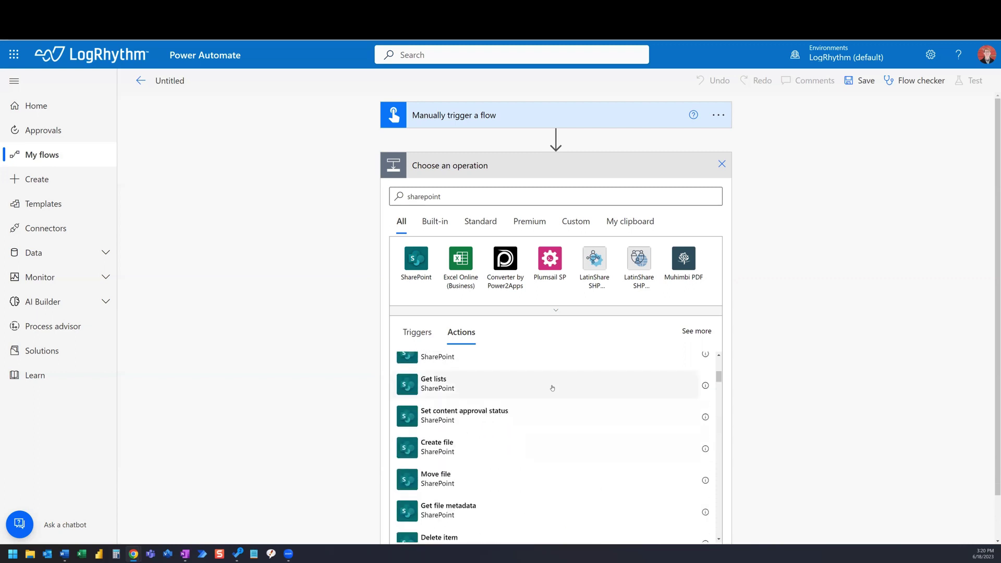
- Add the SharePoint Create file action, then delete it, leaving only the manual trigger
left_click(474, 447)
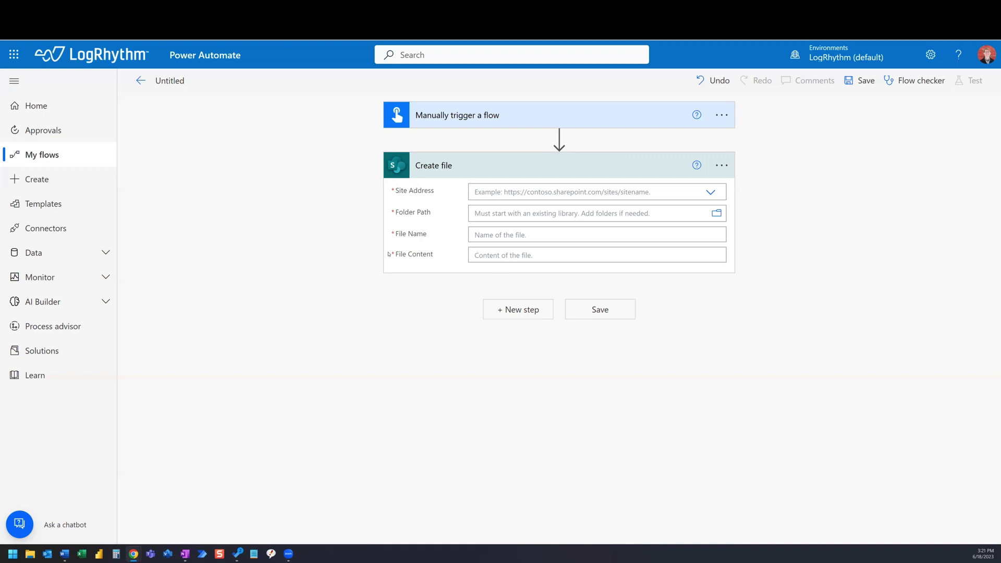
left_click(729, 168)
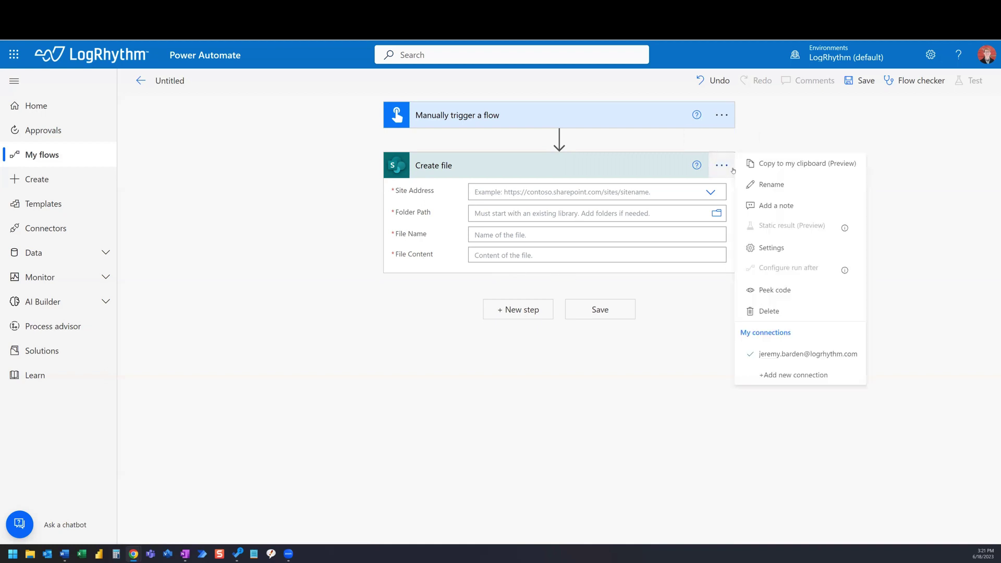
left_click(765, 311)
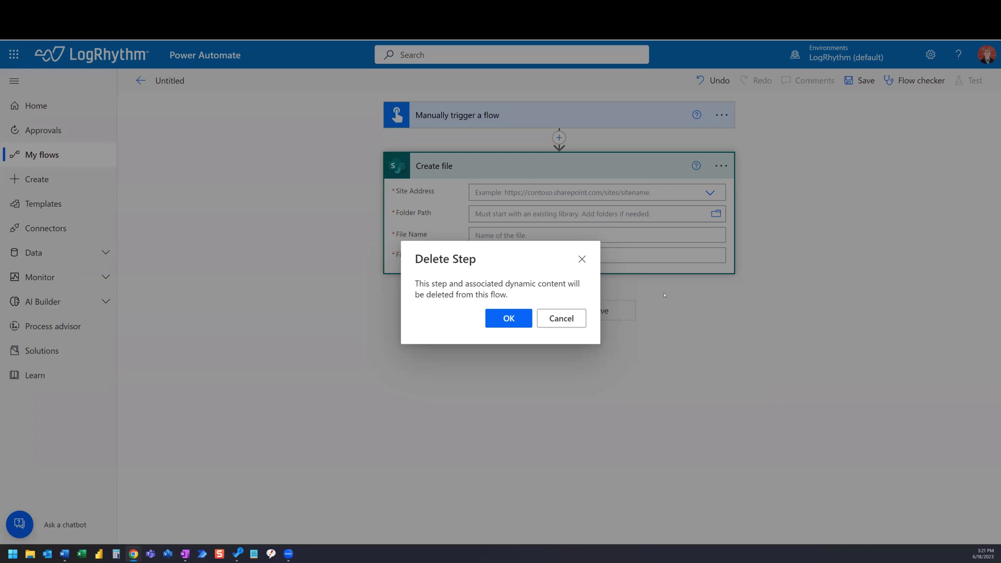
left_click(510, 318)
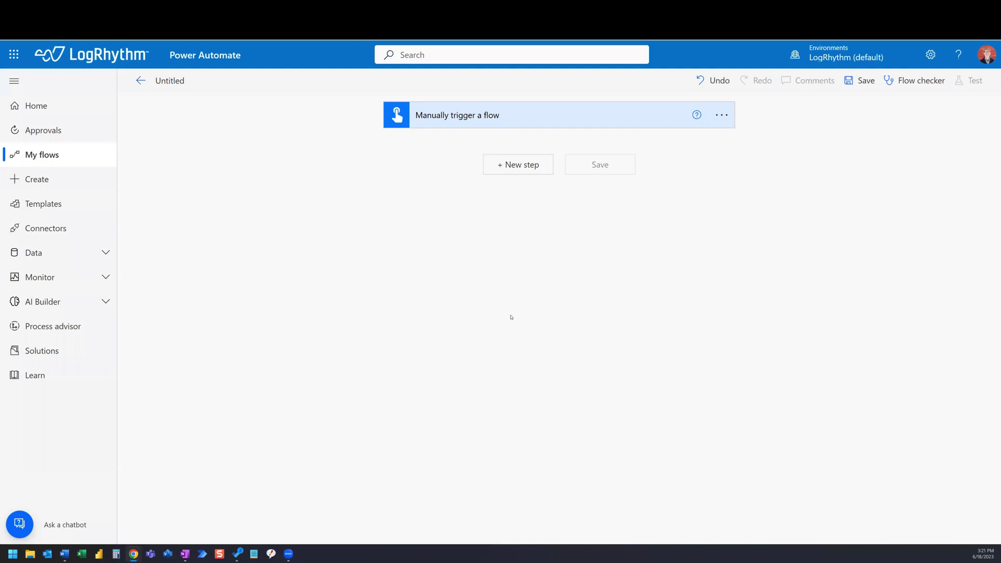
- Add a new step and show the Salesforce connector's triggers via a 'salesforce' search
left_click(519, 165)
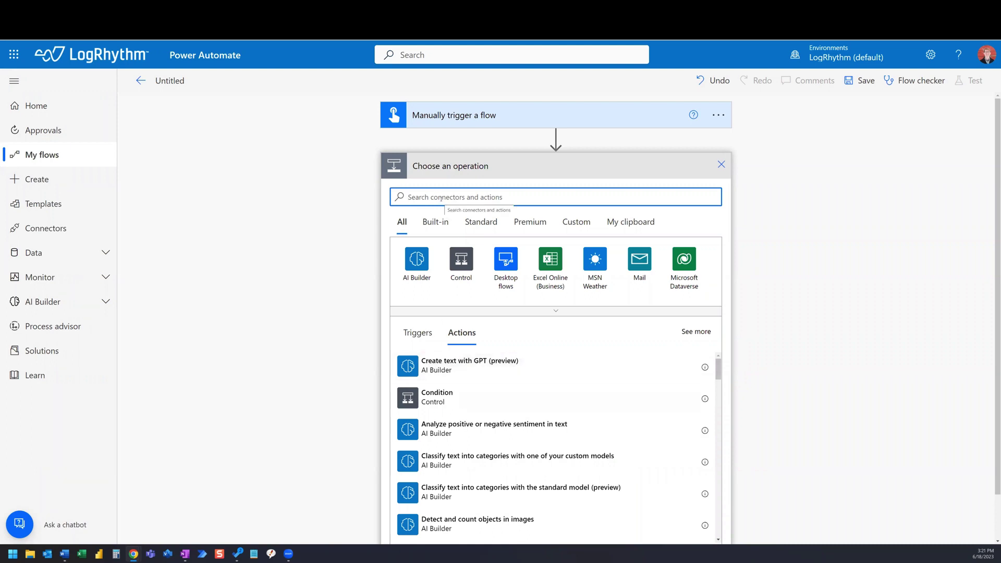
type("sales")
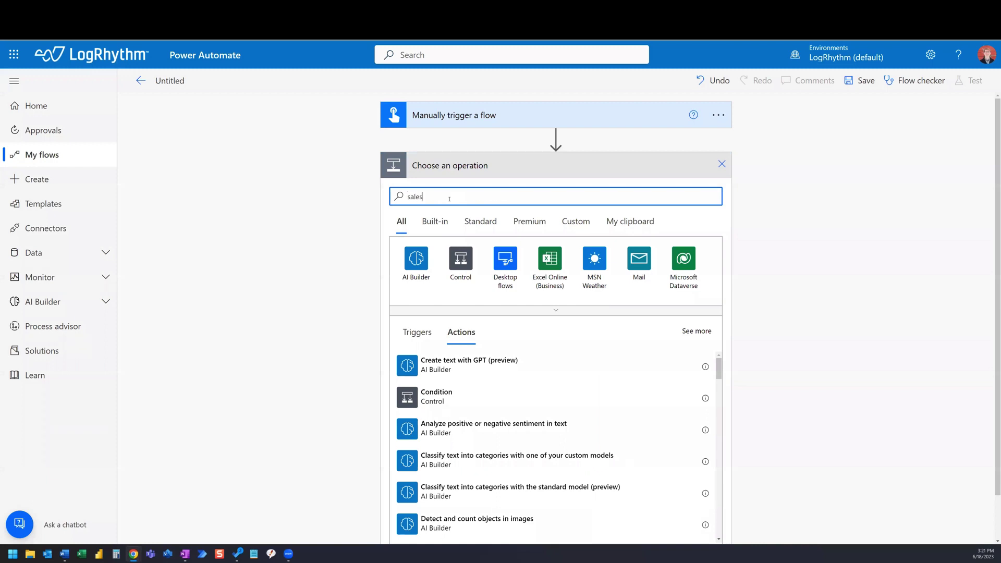
type("force")
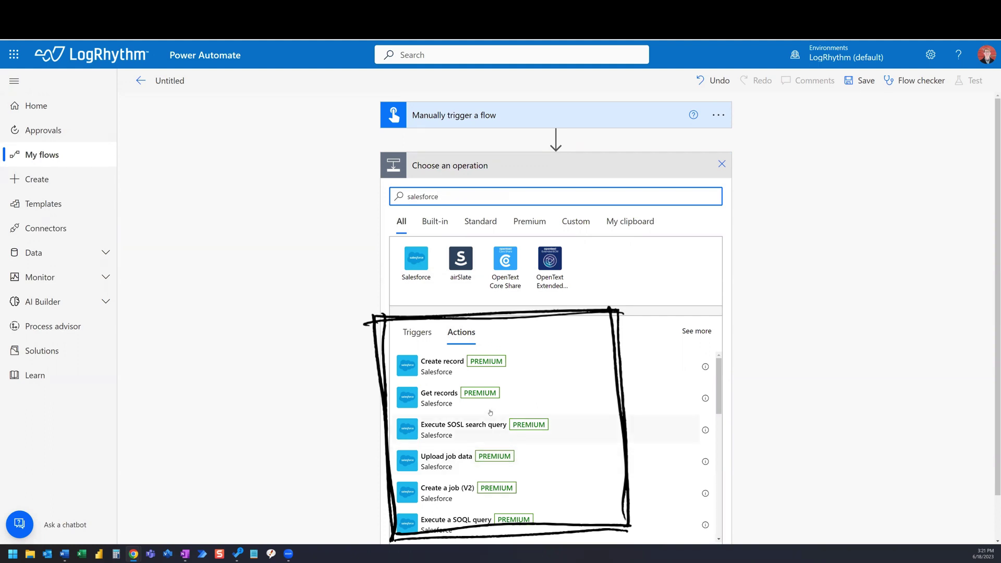
left_click(415, 268)
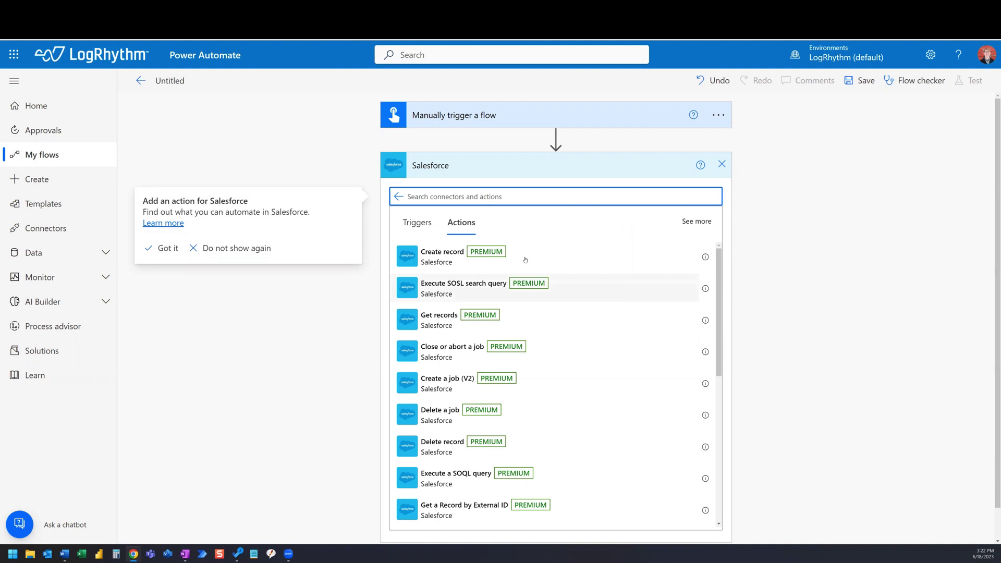
left_click(412, 224)
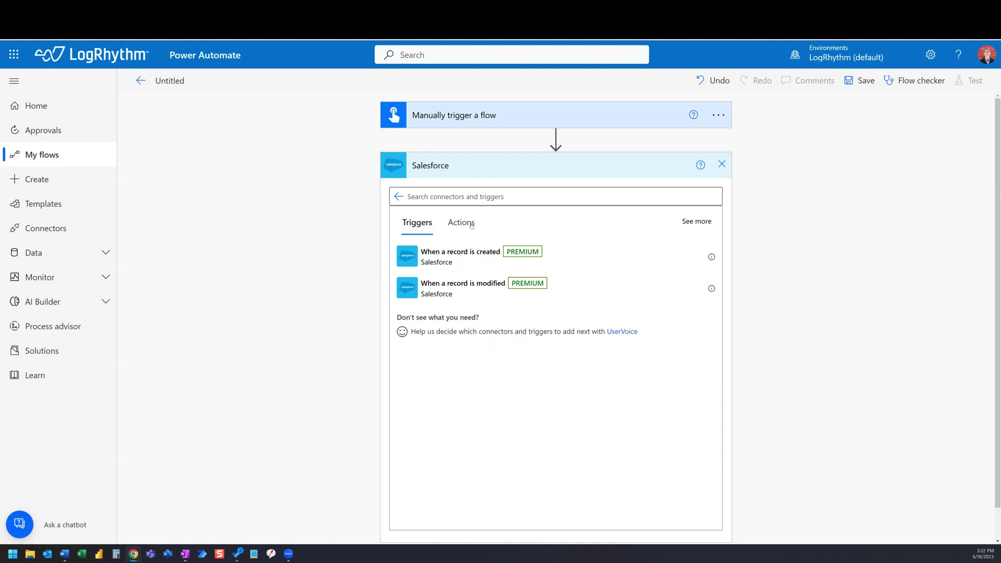
- Return to the full connector list and search it for 'excel'
left_click(399, 197)
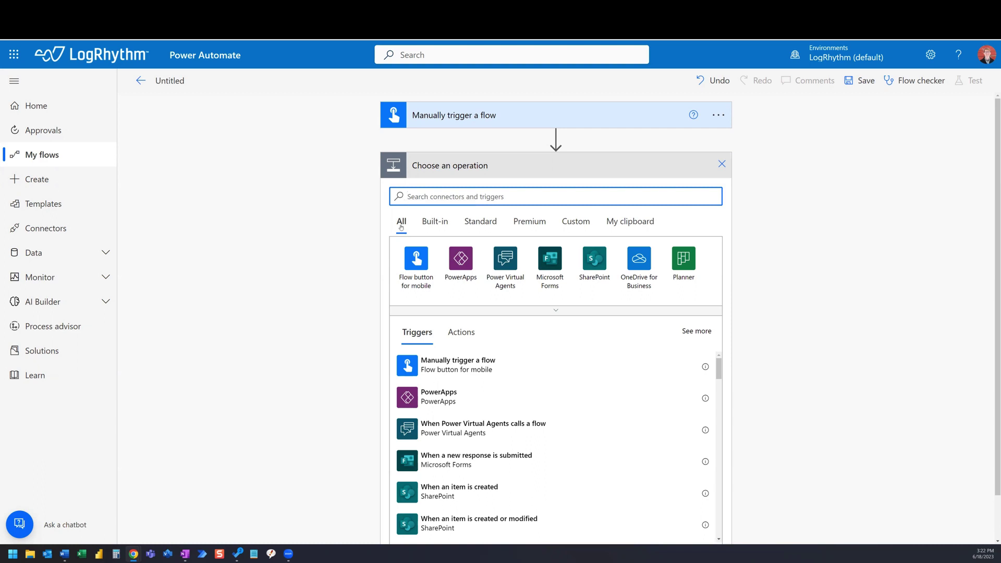
type("excel")
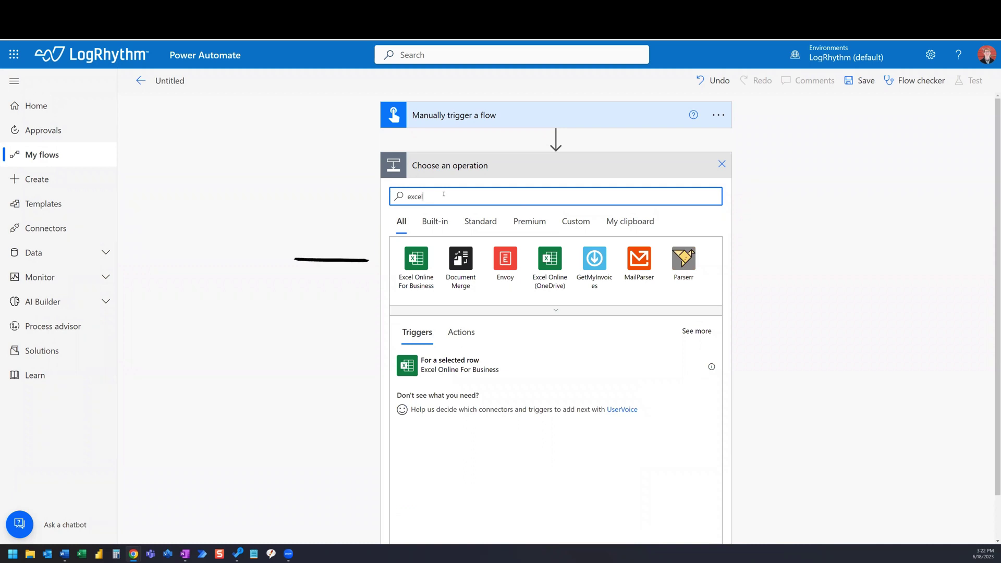
- Open the Excel Online (Business) connector and list its actions, including Get a row
left_click(417, 259)
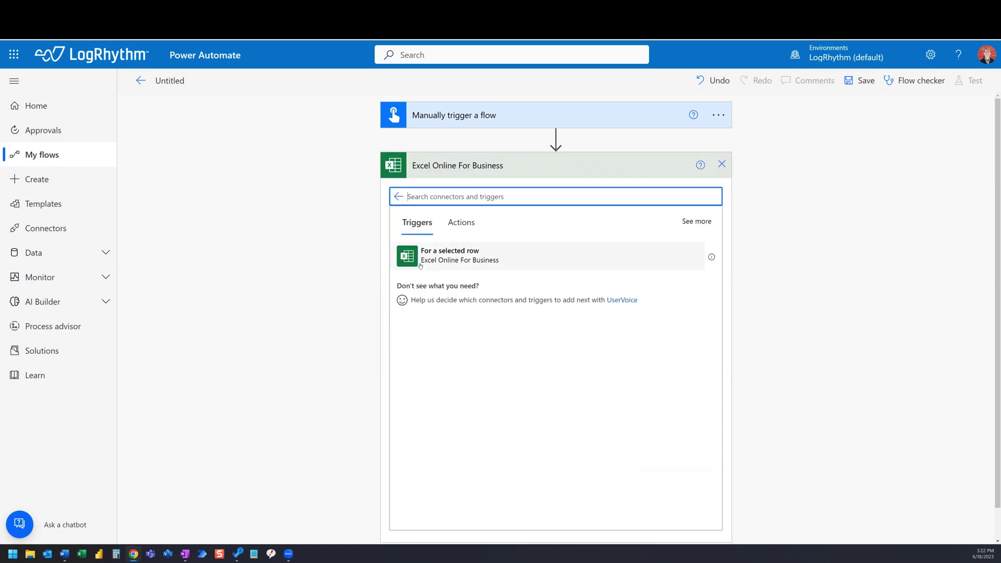
left_click(460, 224)
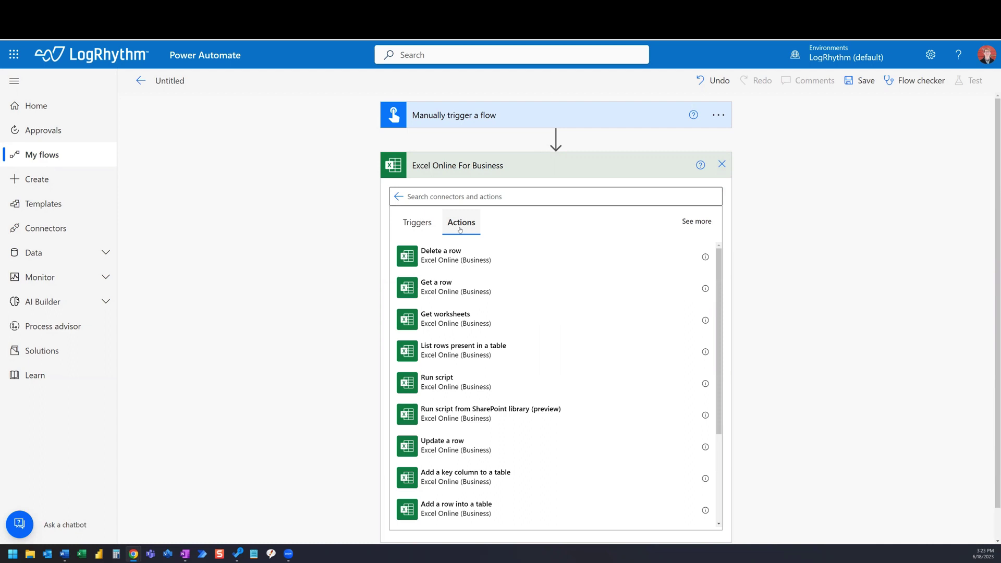
- Search the Excel actions for 'get a row' and add Get a row after the manual trigger
left_click(454, 197)
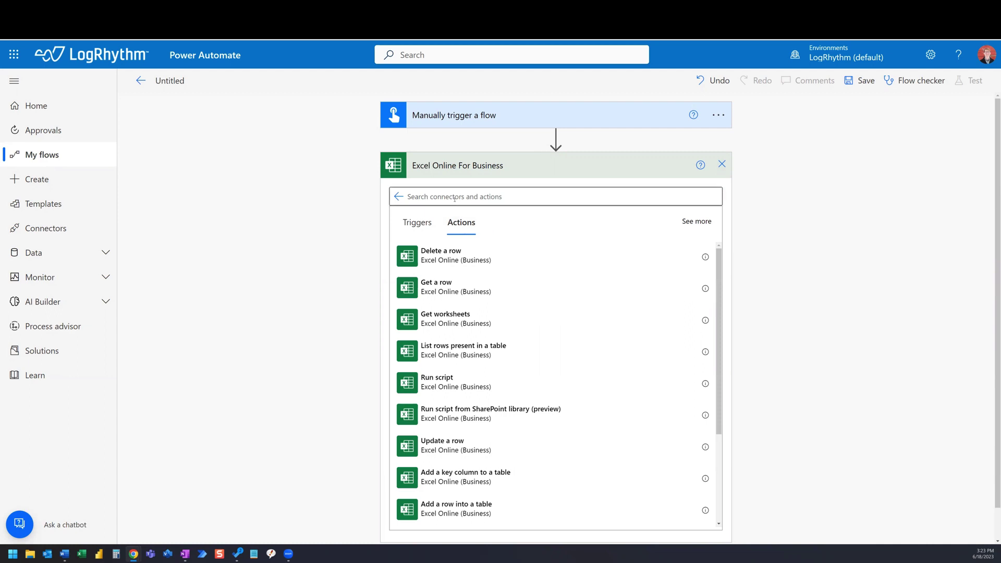
type("get")
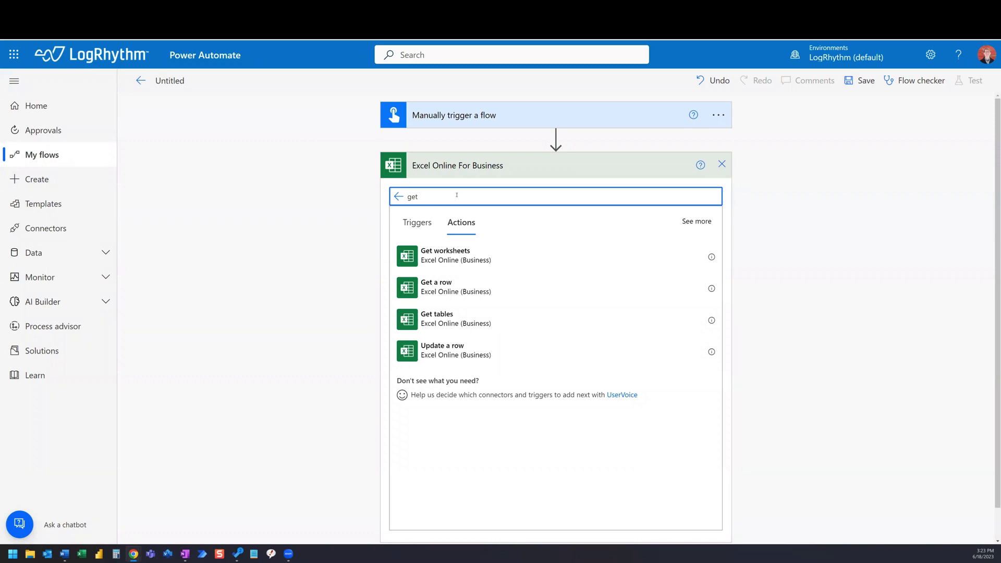
type("a row")
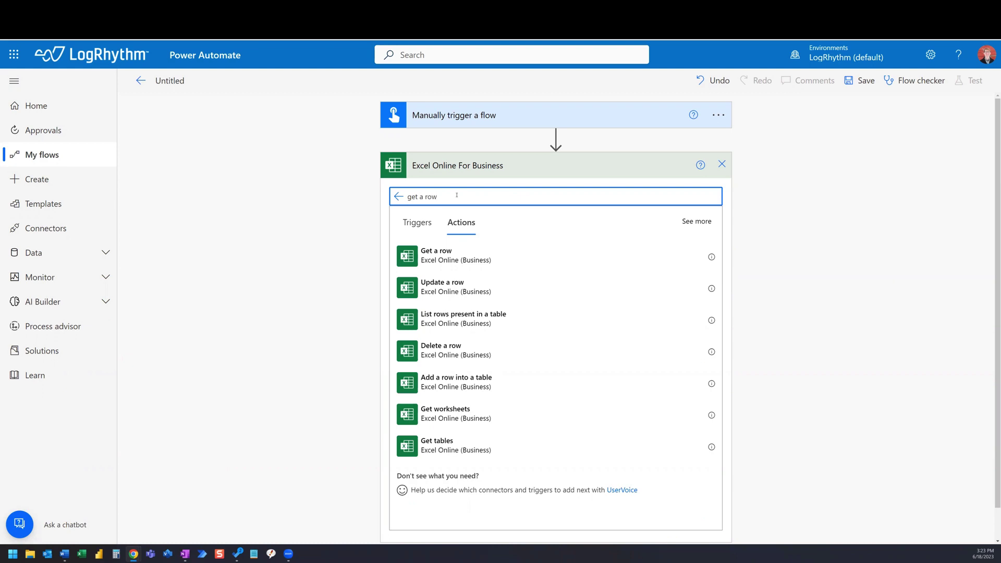
left_click(462, 258)
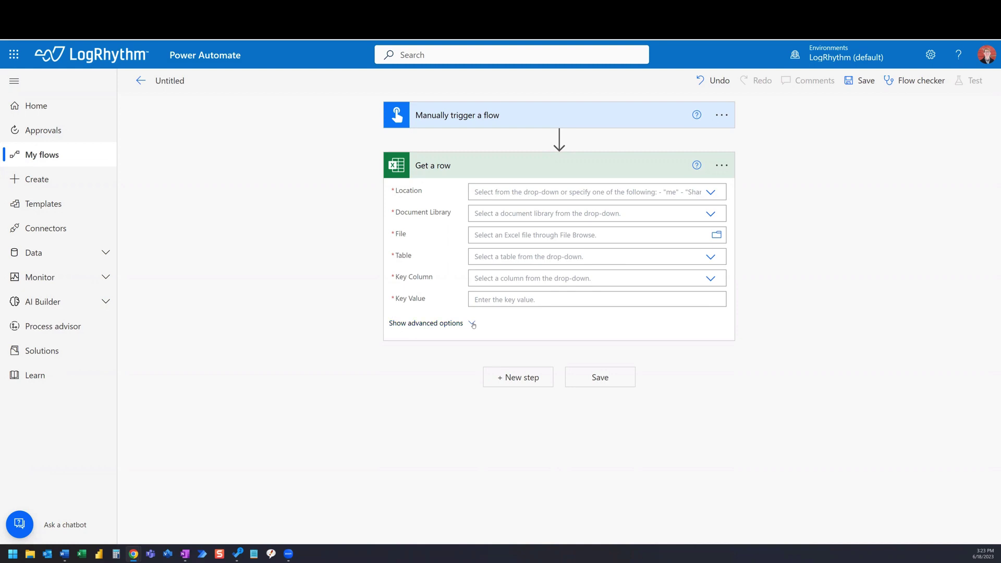
- Reveal the Get a row step's optional DateTime Format field and open its step options menu
left_click(473, 324)
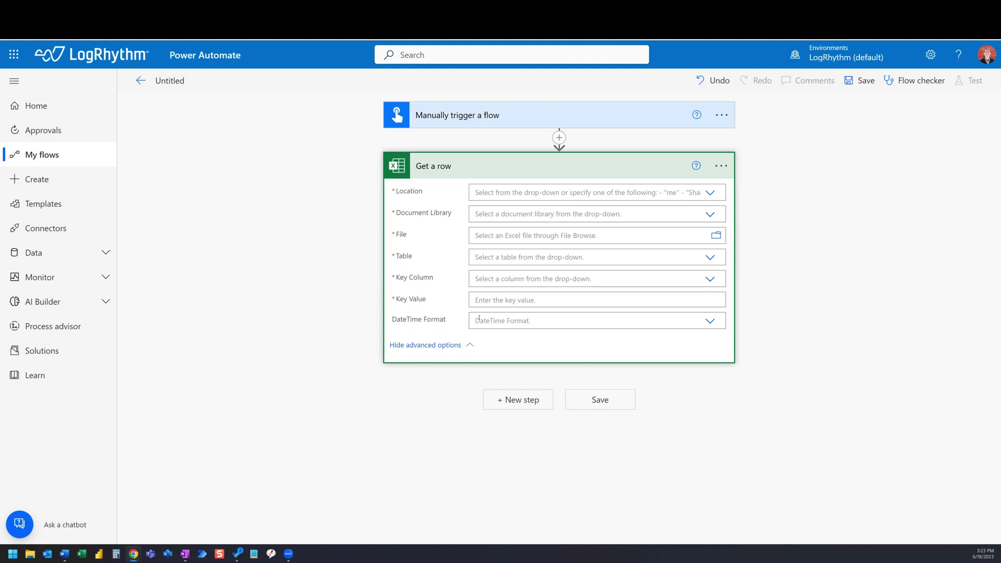
left_click(720, 166)
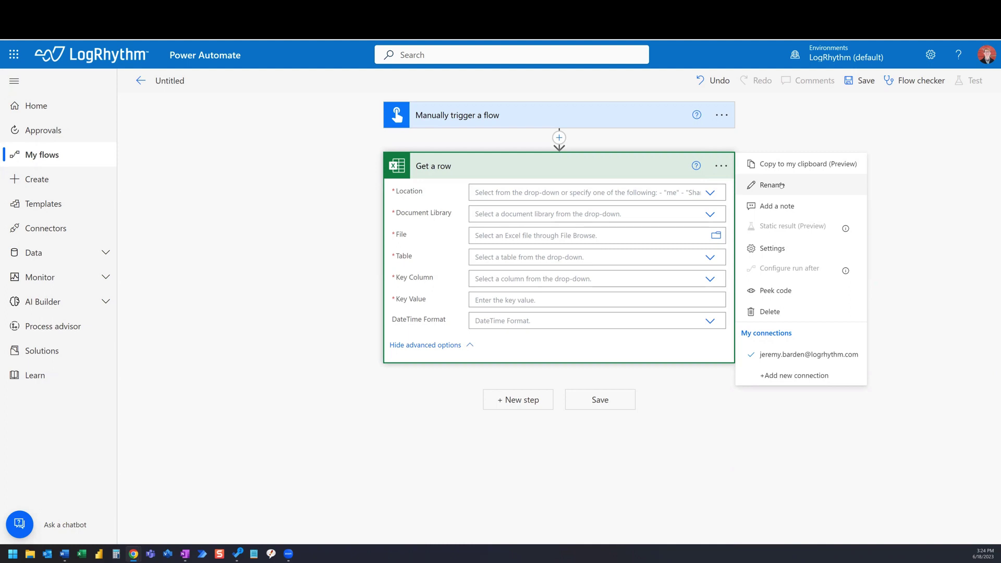
- Rename the Excel step to 'Get a row: Row 2'
left_click(782, 185)
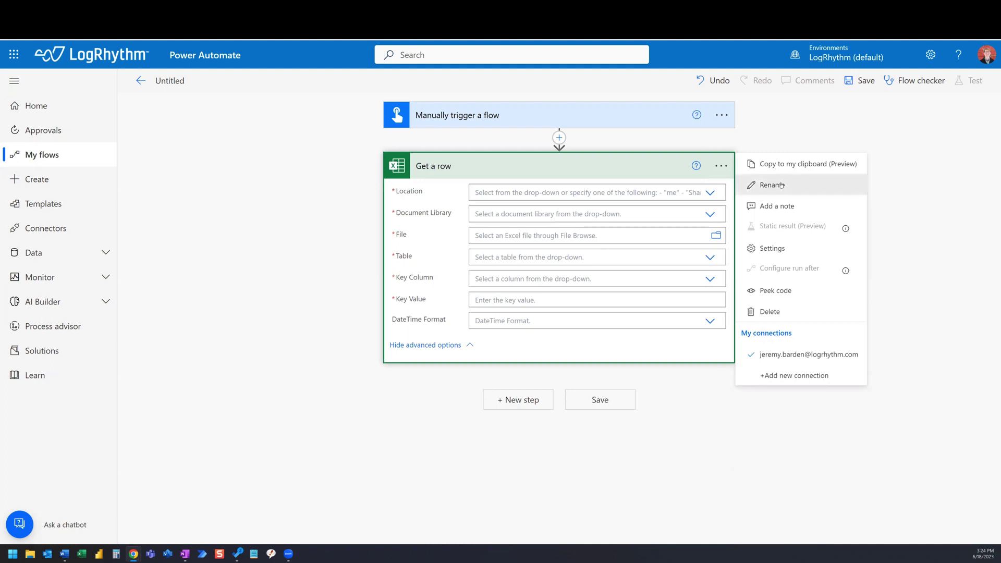
left_click(505, 166)
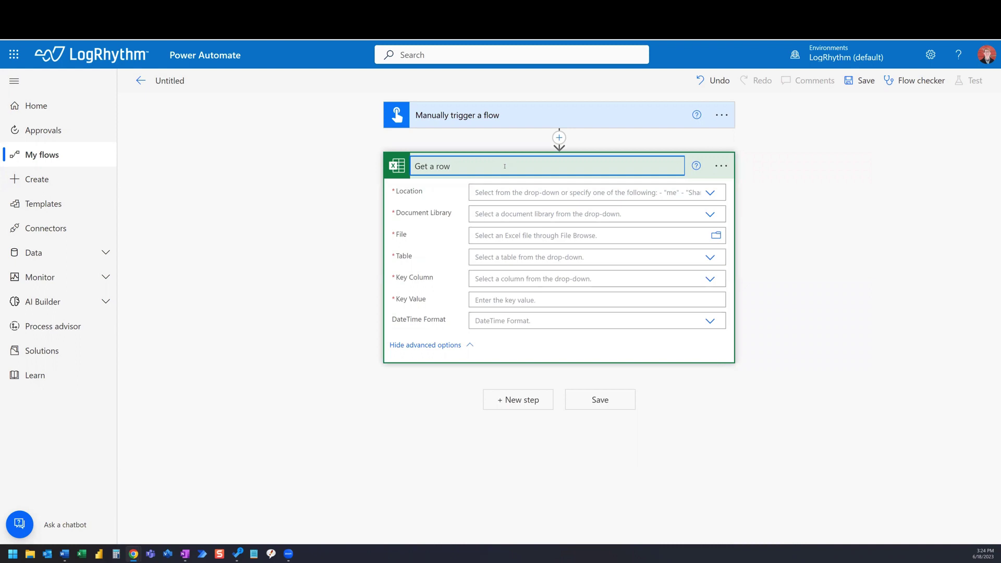
type(": ro")
key("BackSpace")
key("BackSpace")
type("Row 2")
key("Return")
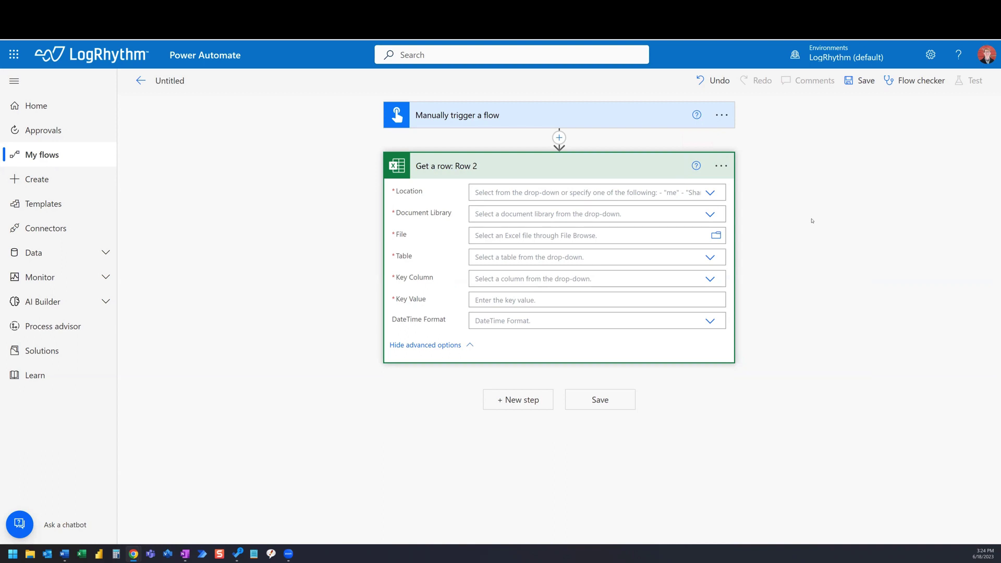
left_click(722, 165)
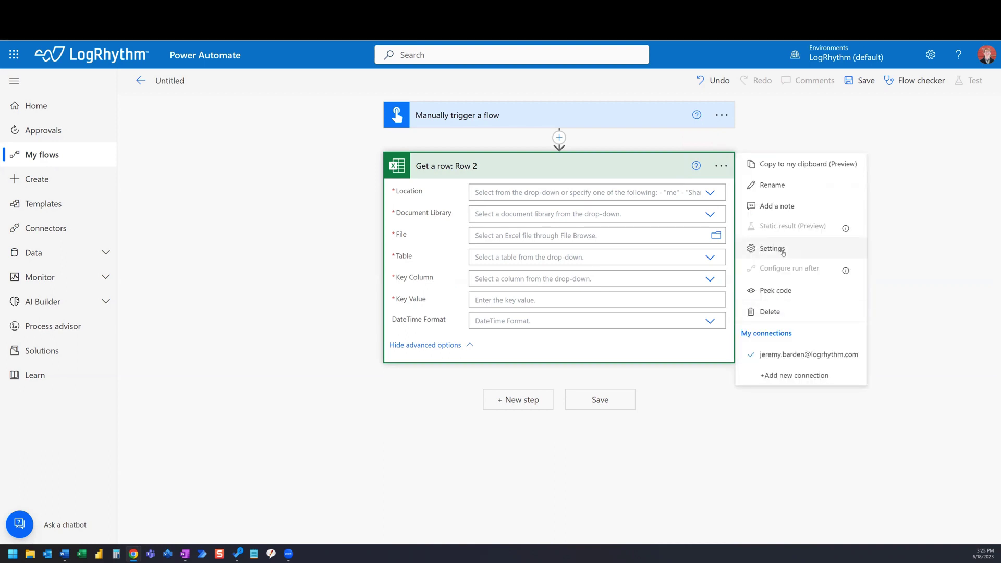
left_click(773, 249)
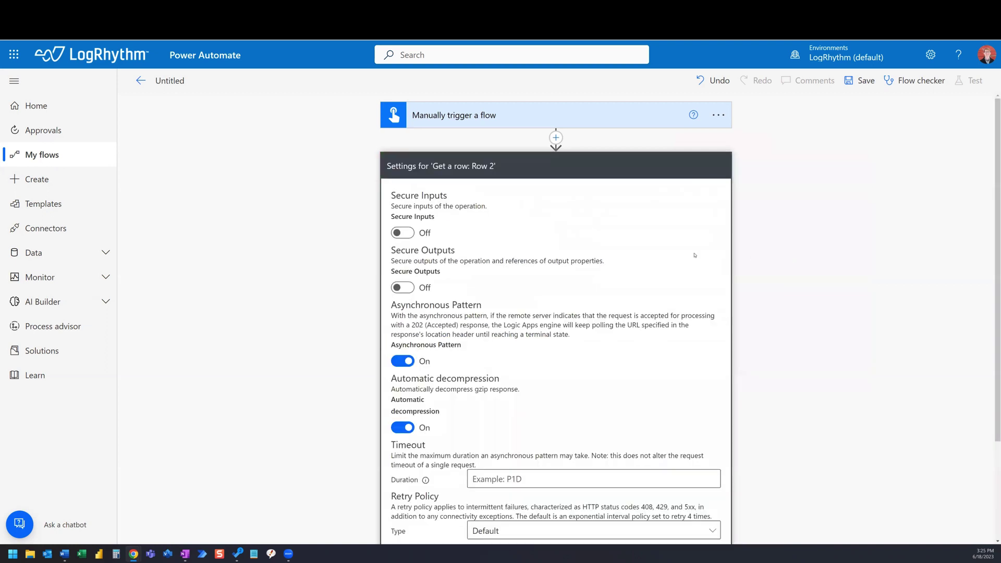
scroll(695, 256, "down", 2)
left_click(595, 478)
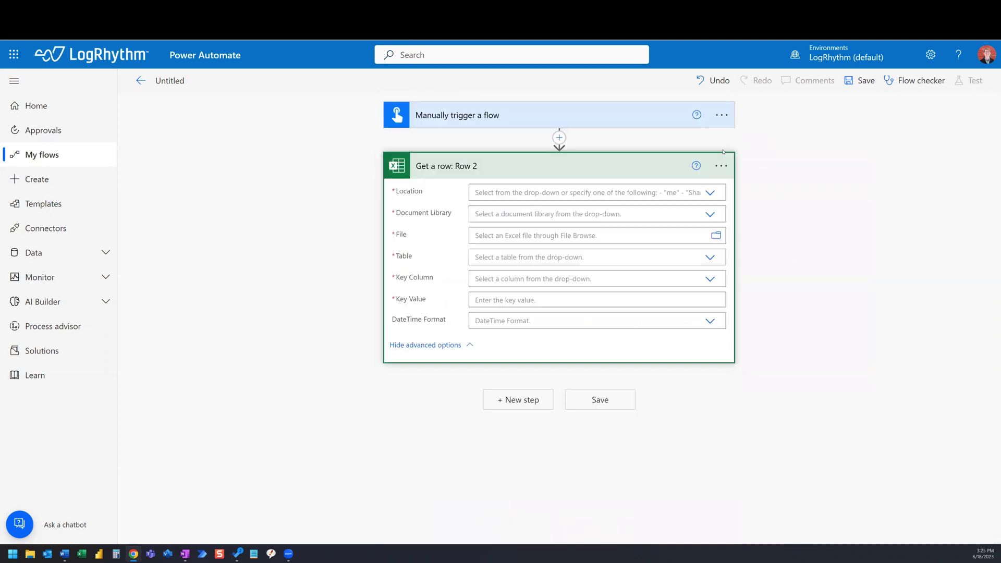
left_click(721, 166)
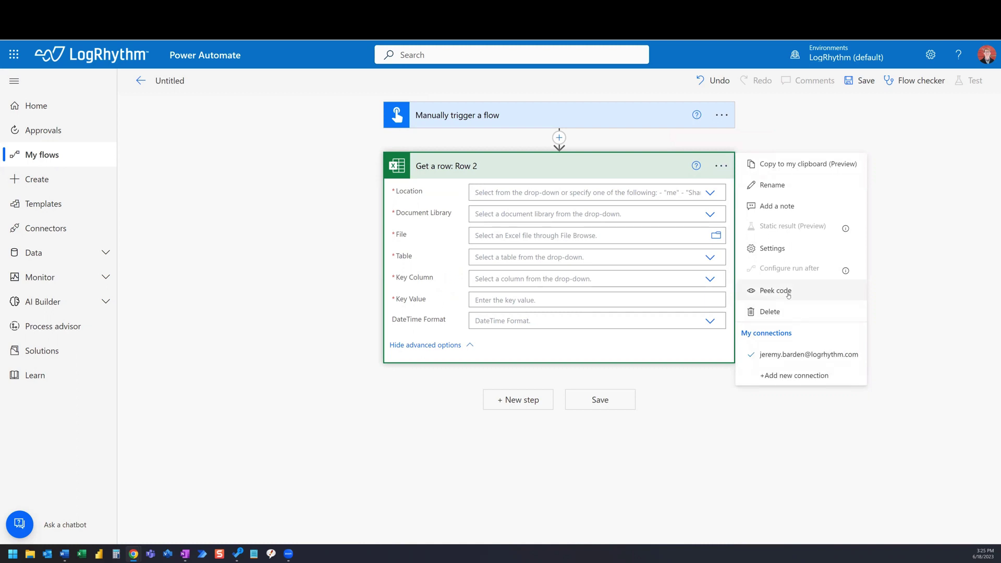
left_click(789, 295)
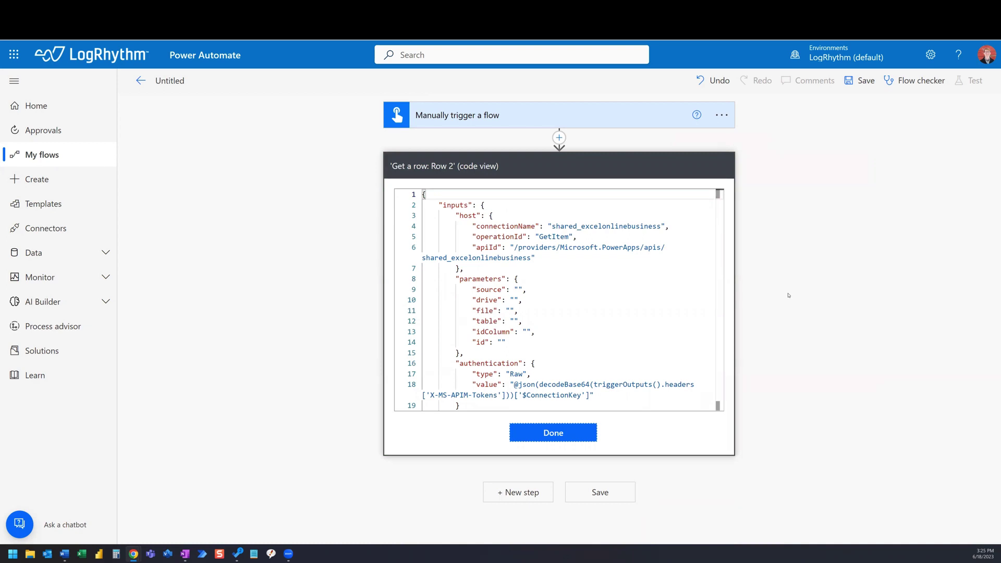
left_click(561, 434)
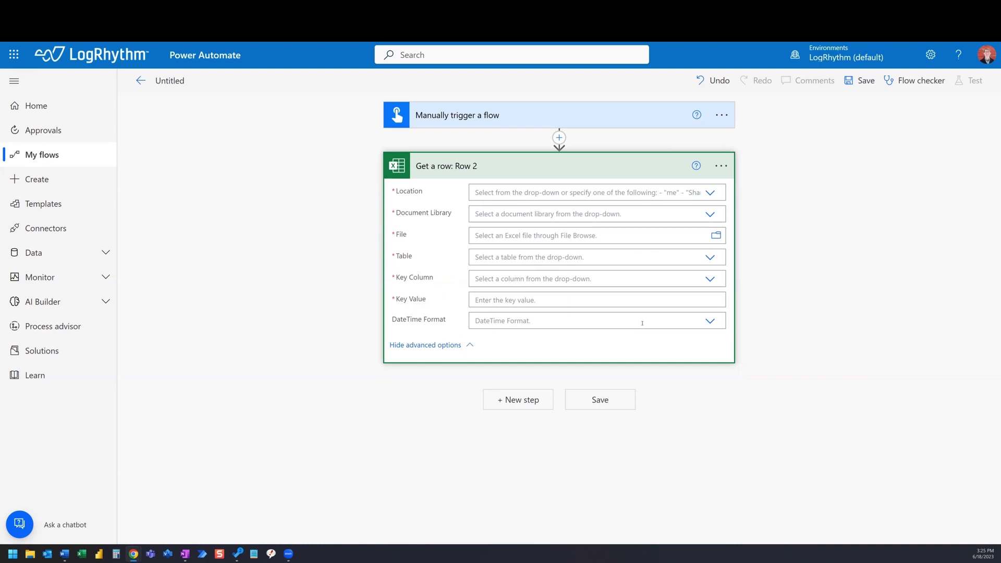
- Add an empty new step after Get a row: Row 2, then collapse and re-expand that step
left_click(522, 406)
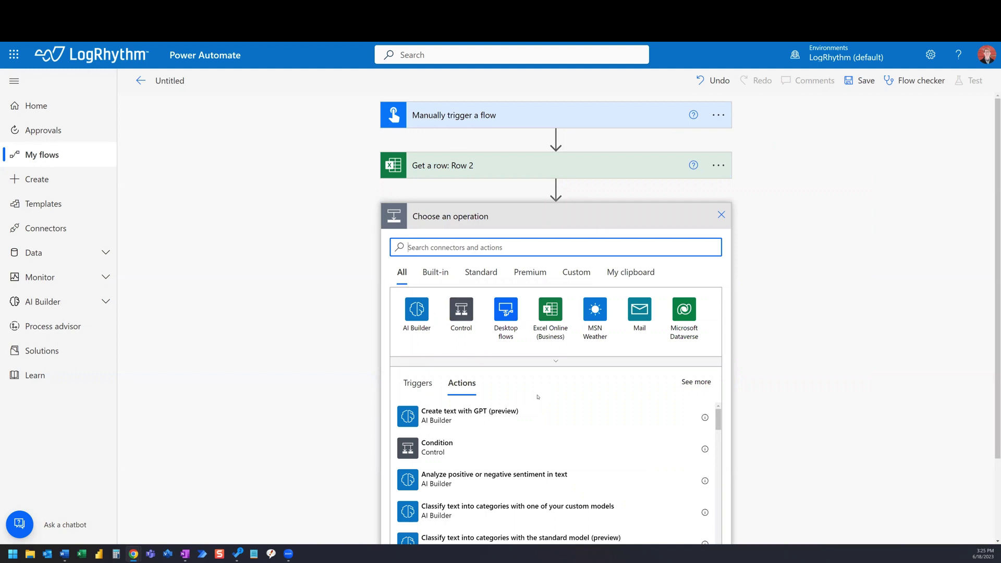
left_click(479, 167)
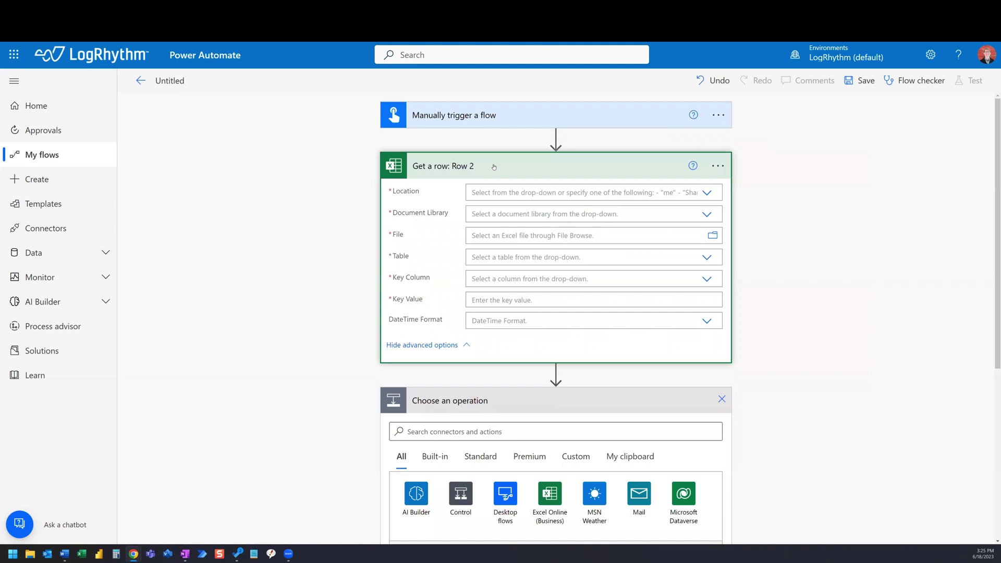
left_click(494, 167)
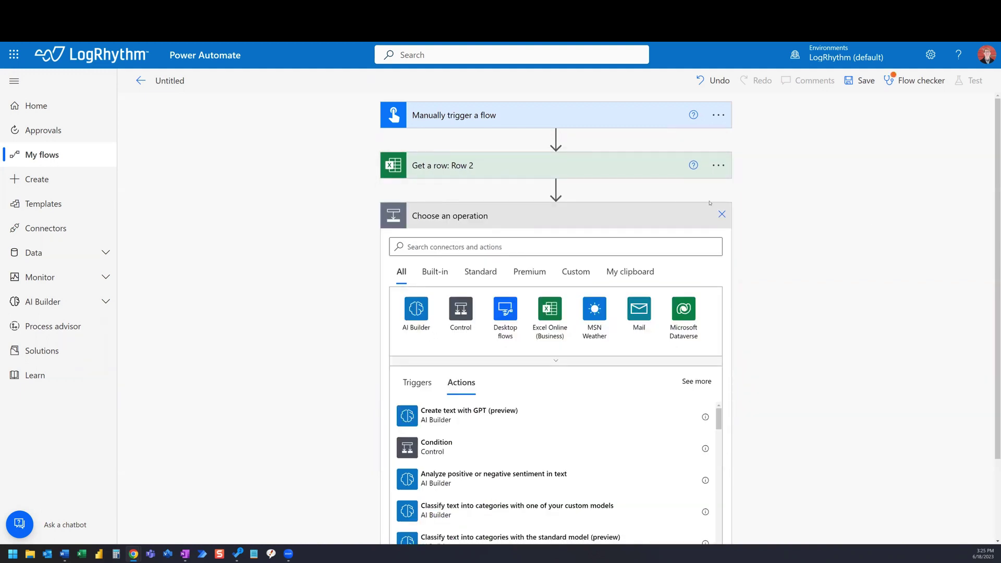
left_click(692, 167)
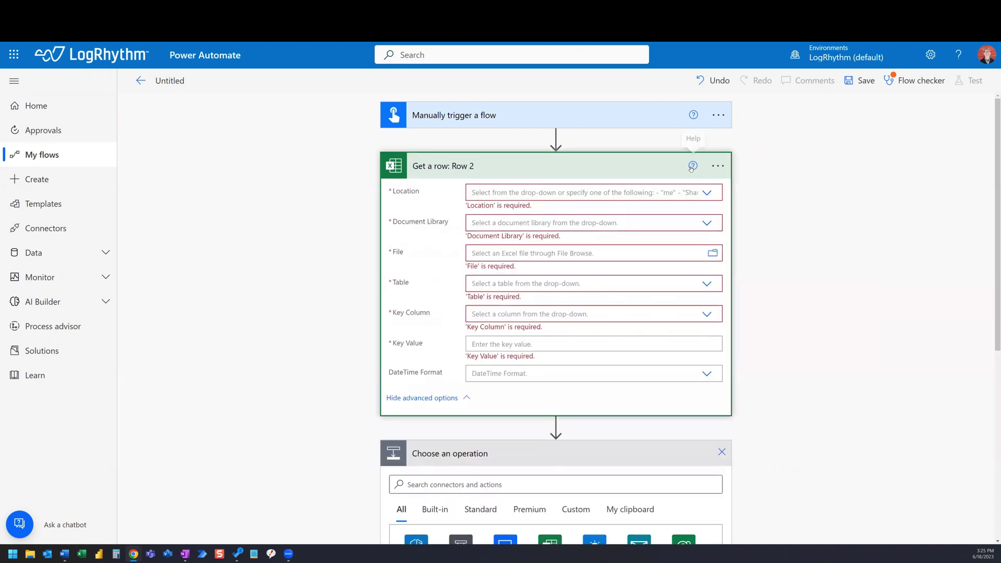
- Open the help pane for the Get a row action
left_click(693, 167)
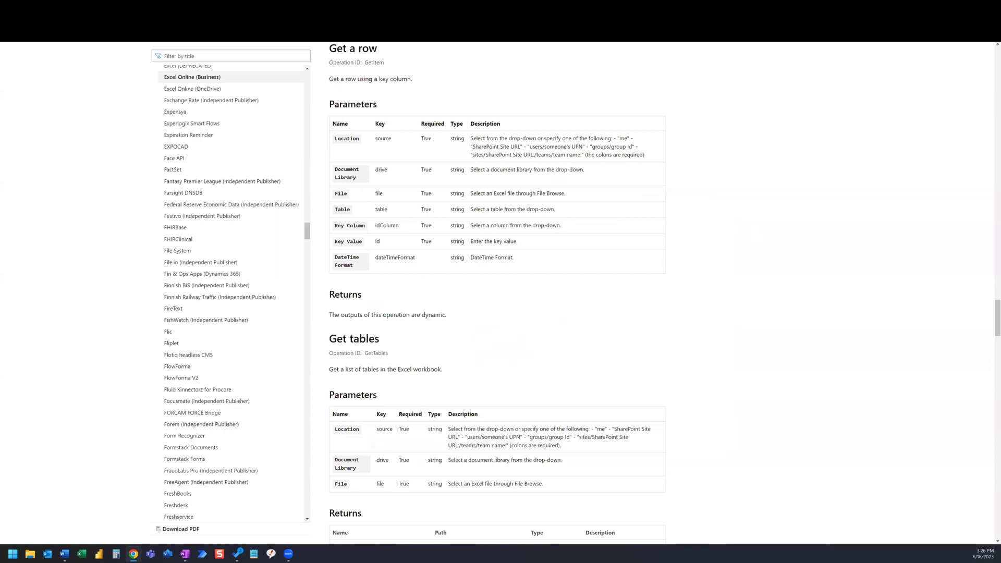
- Close the documentation tab and unused operation picker, then choose Delete on the manual trigger
key("ctrl+w")
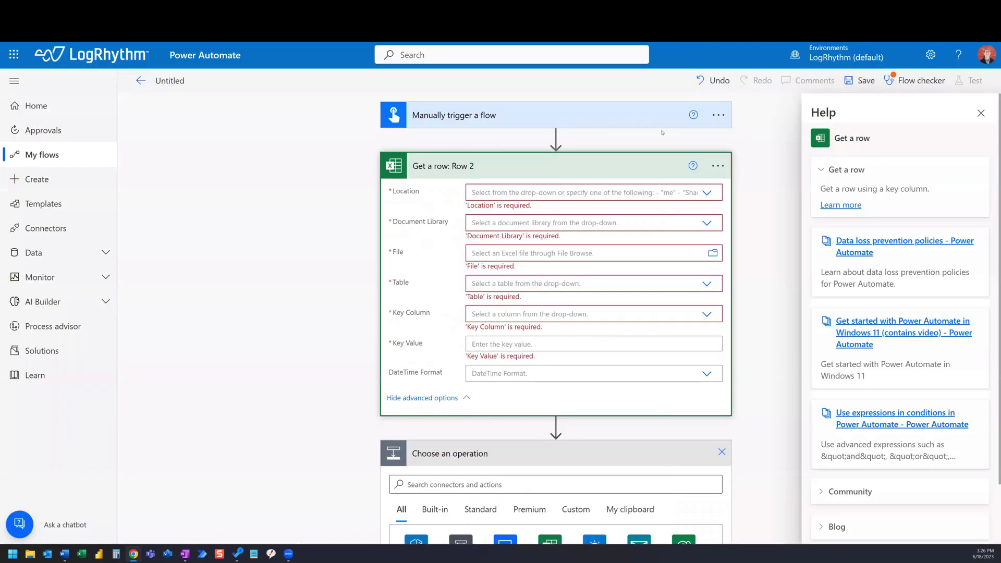
left_click(624, 160)
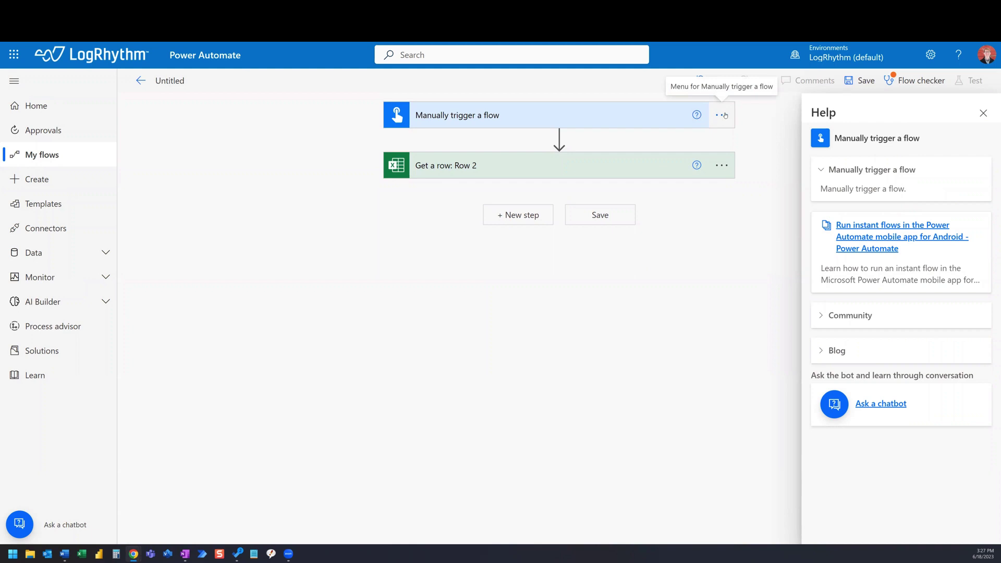
left_click(722, 115)
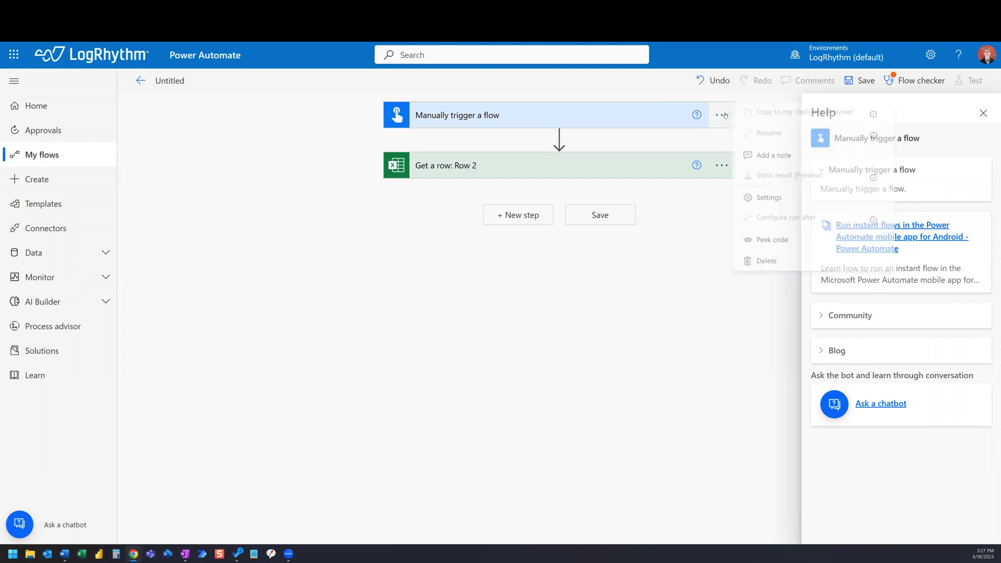
left_click(770, 261)
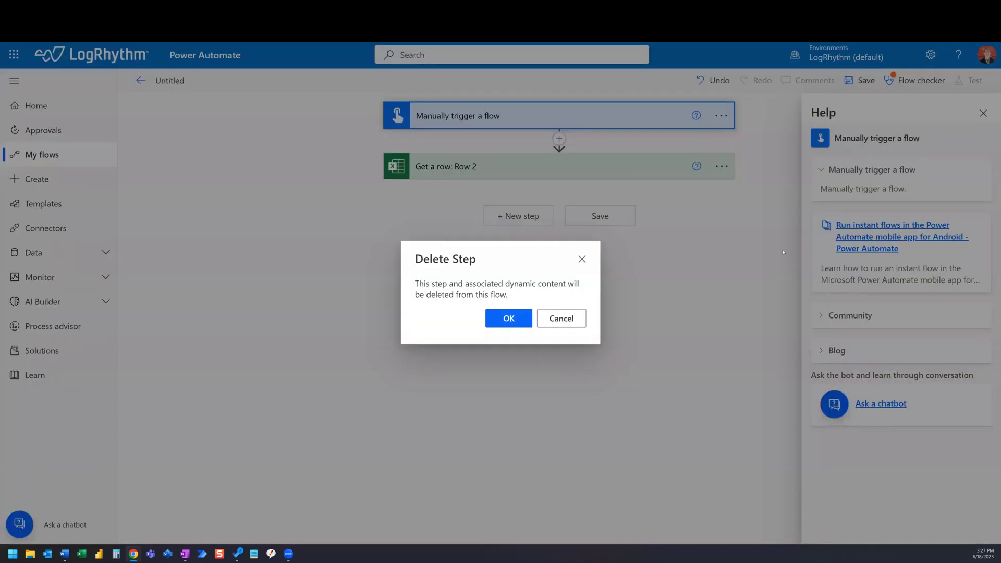
- Confirm deleting the manual trigger and replace it with OneDrive's 'When a file is created' trigger
left_click(491, 321)
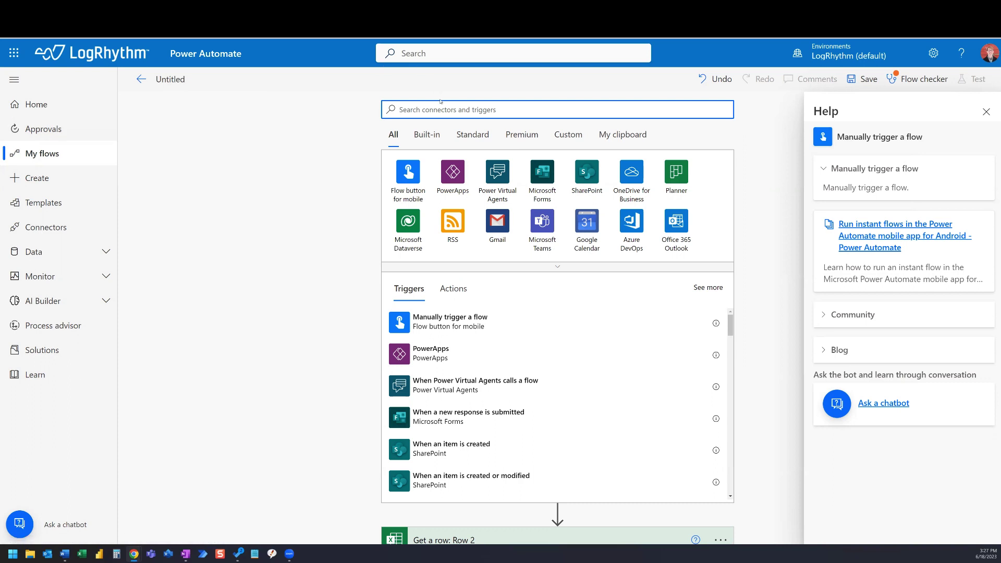
type("when a file is")
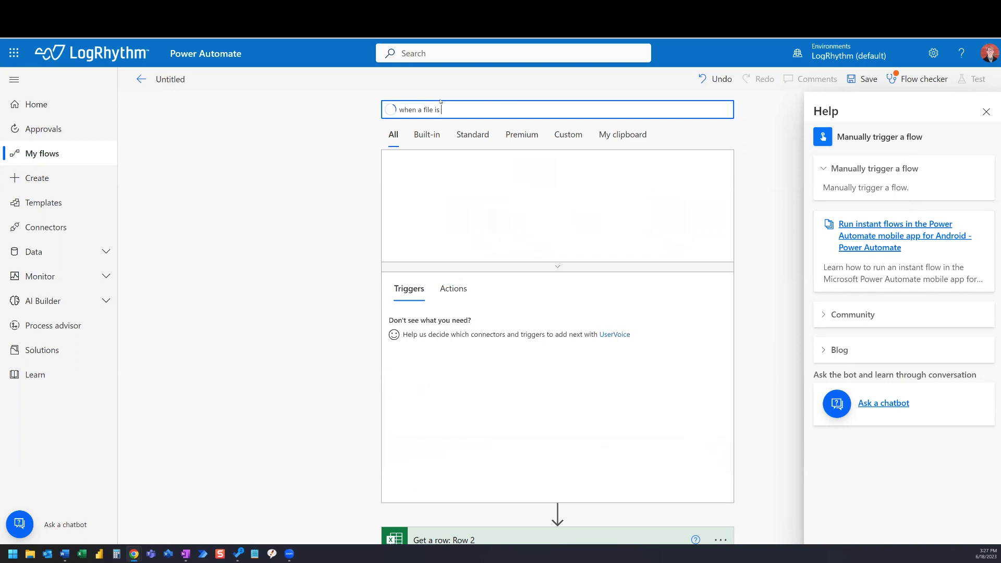
type(" created")
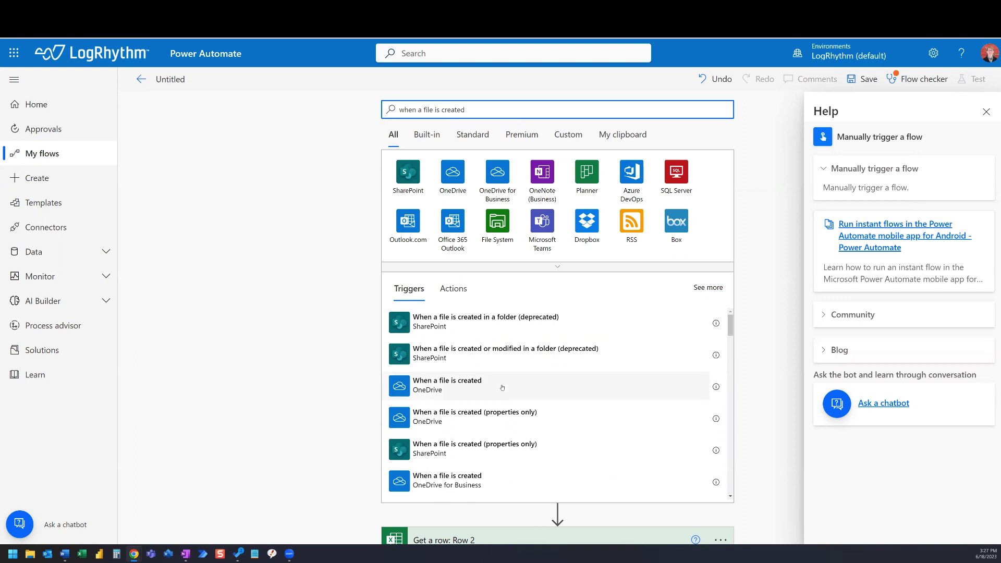
left_click(503, 388)
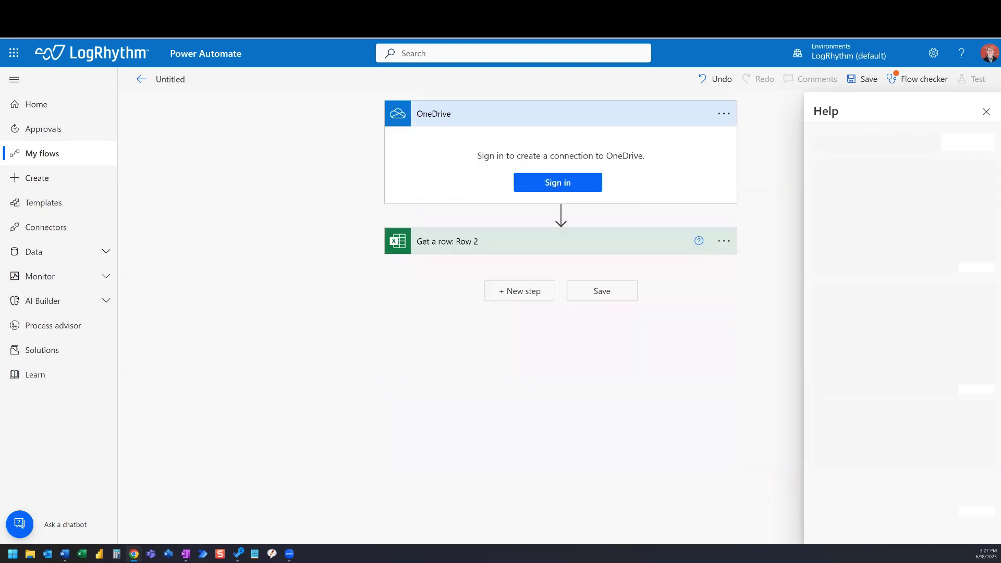